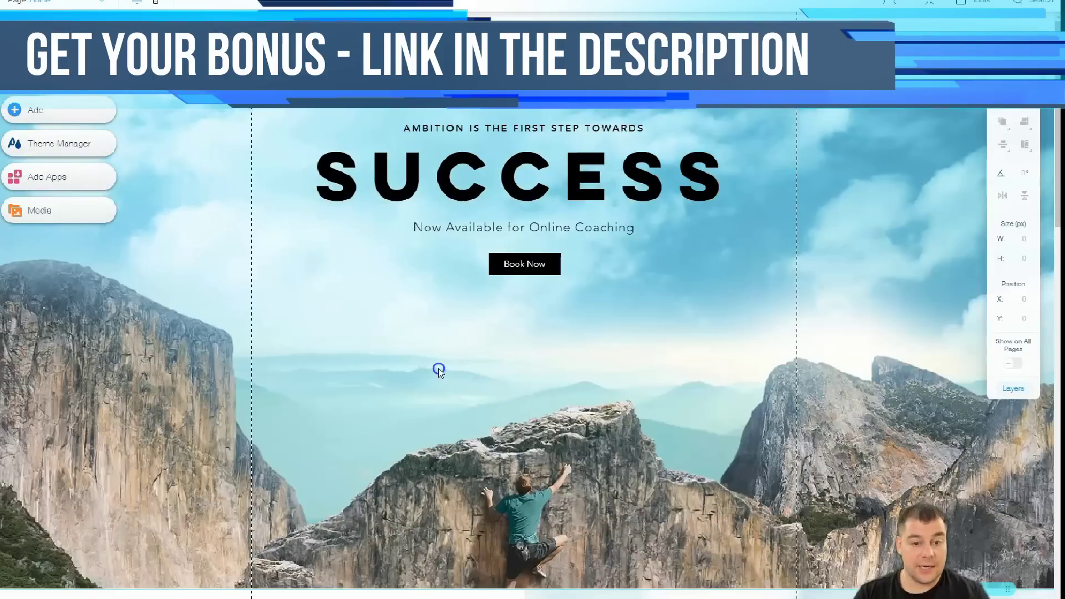
# Look through the Home page down to the contact form and examine the site and settings menu options
pyautogui.scroll(-6, 444, 367)
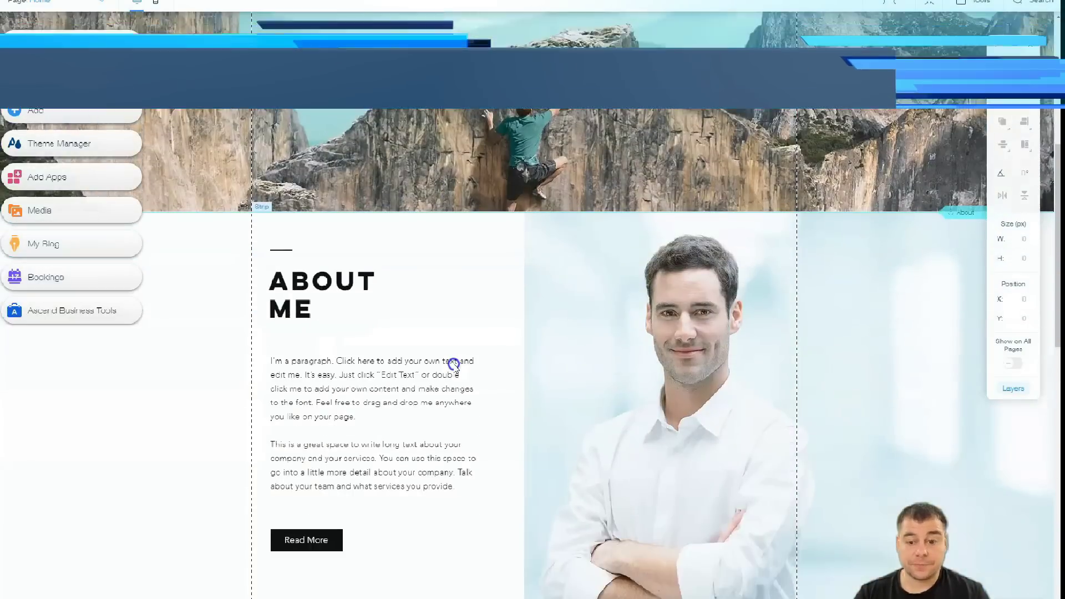
pyautogui.scroll(-12, 454, 366)
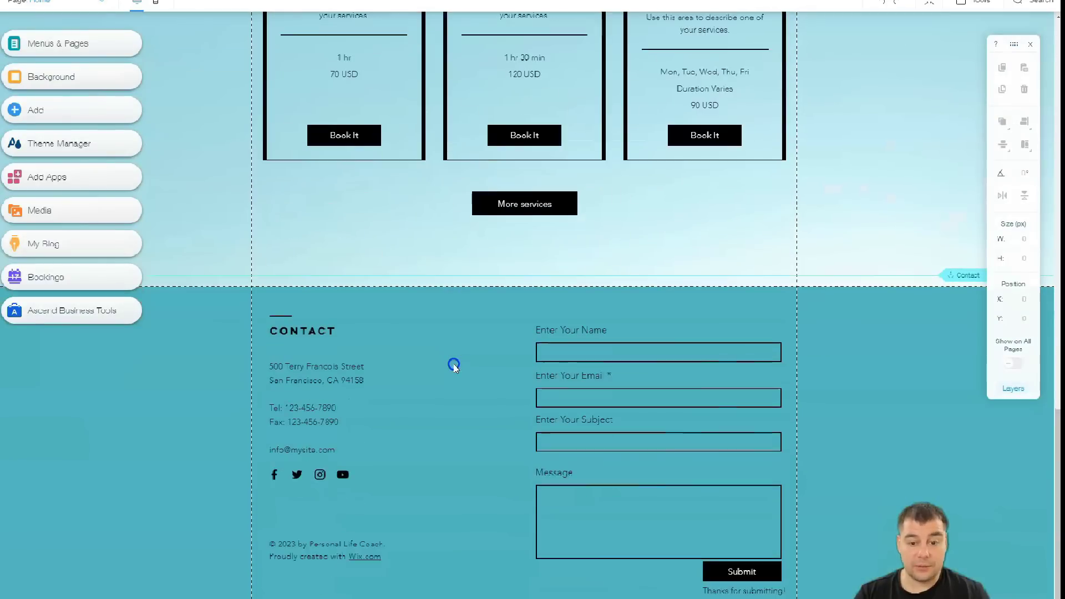
pyautogui.scroll(10, 454, 366)
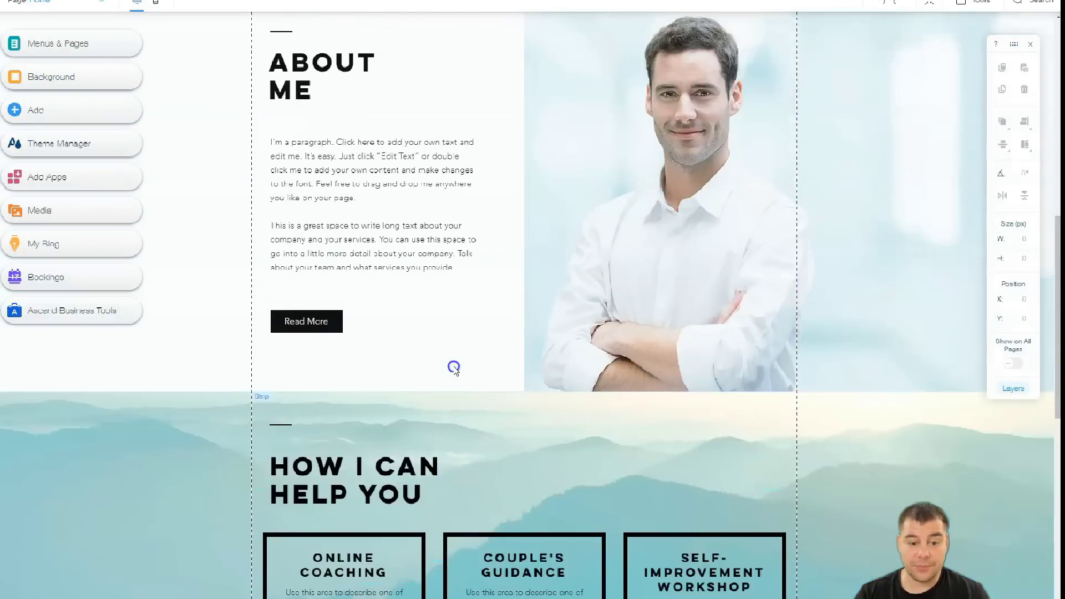
pyautogui.scroll(8, 454, 367)
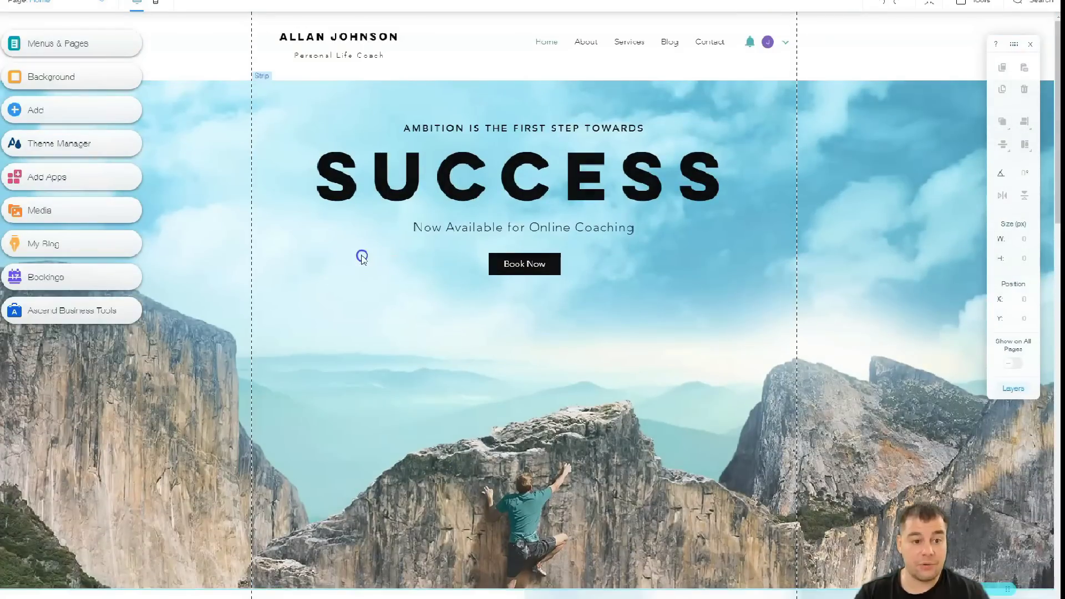
pyautogui.click(150, 4)
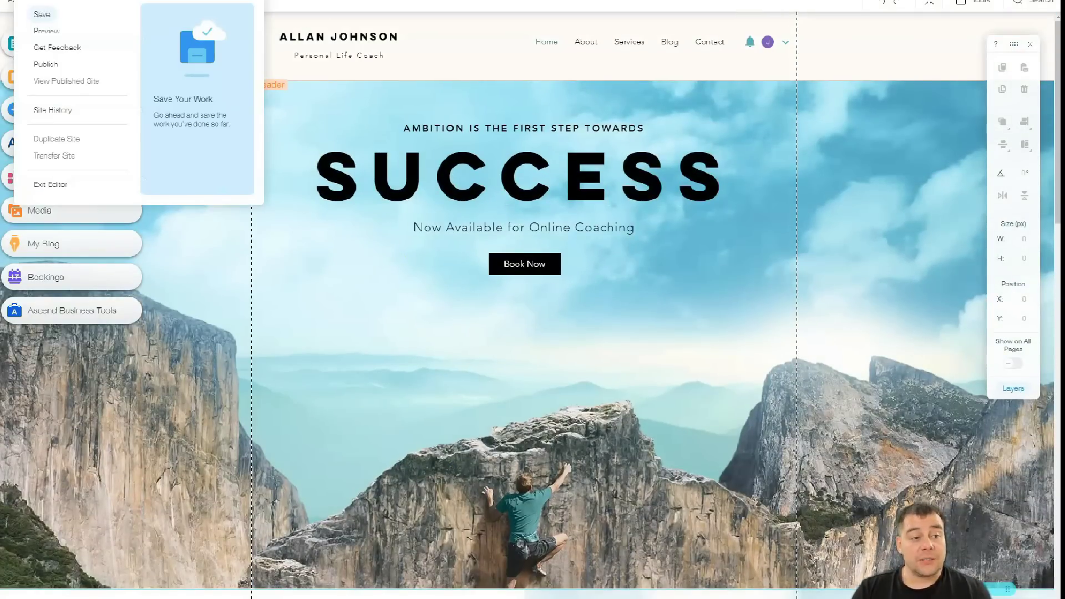
pyautogui.moveTo(66, 2)
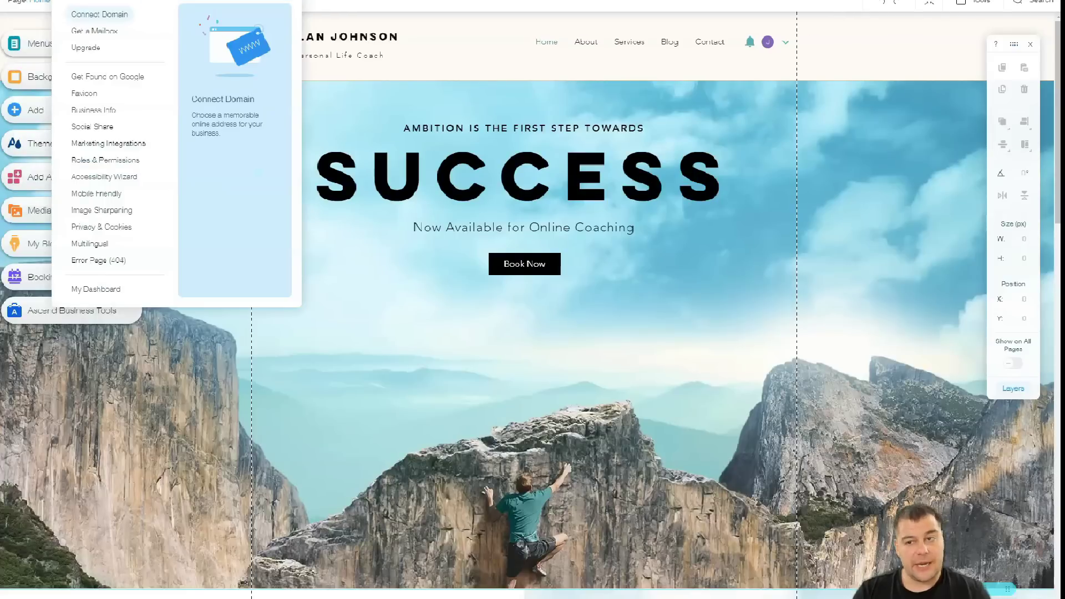
# Zoom out to the section view and move the How I Can Help You heading section above the About Me section
pyautogui.click(930, 5)
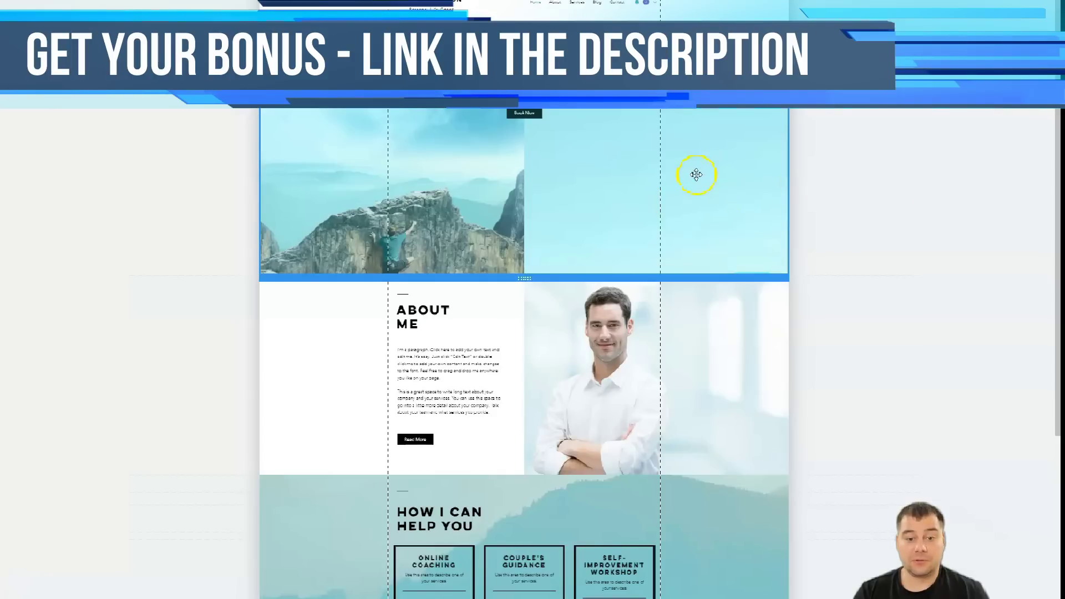
pyautogui.scroll(-1, 682, 352)
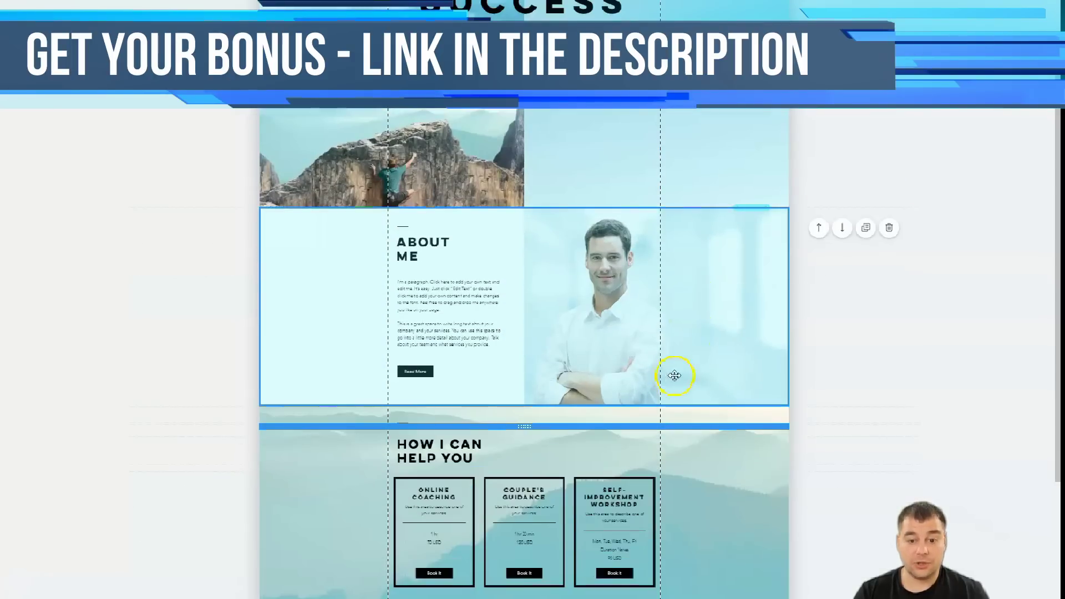
pyautogui.scroll(-2, 672, 377)
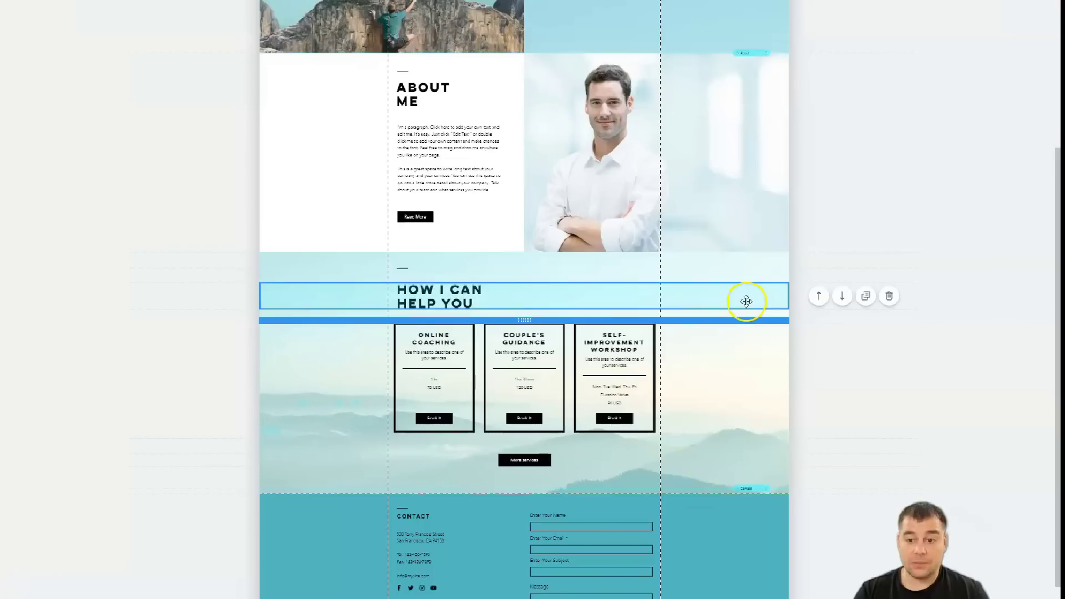
pyautogui.click(819, 295)
pyautogui.click(819, 282)
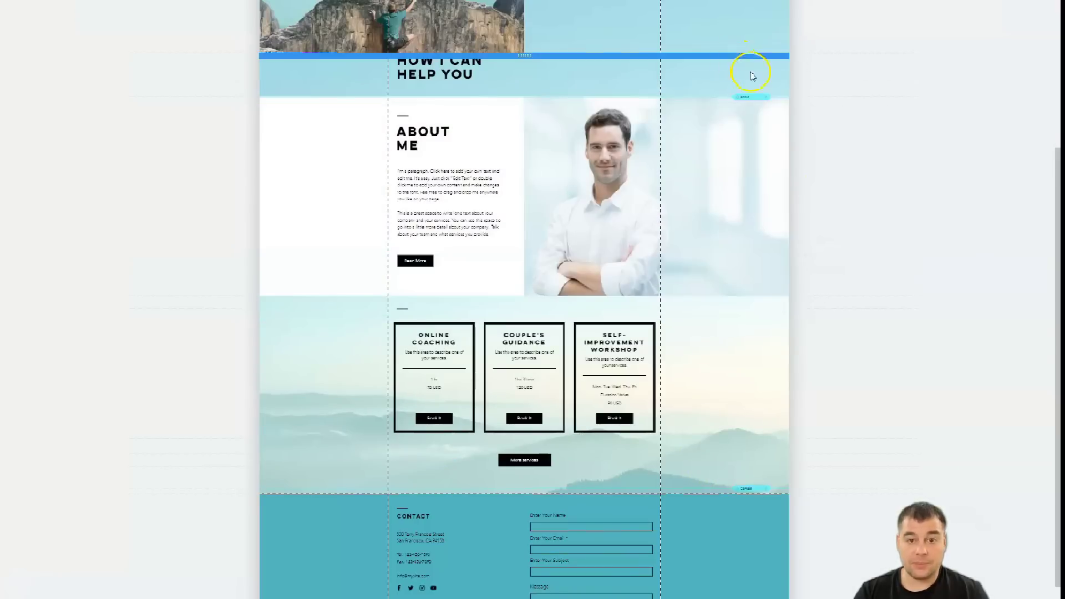
# Reposition the How I Can Help You heading directly below the About Me section and leave the zoomed-out view
pyautogui.click(840, 73)
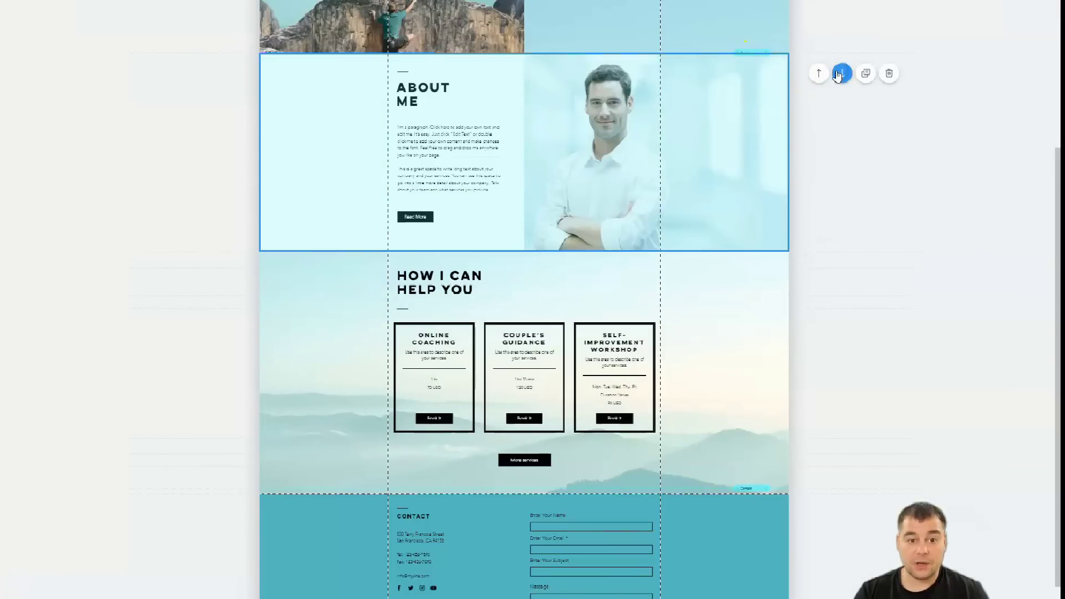
pyautogui.click(841, 283)
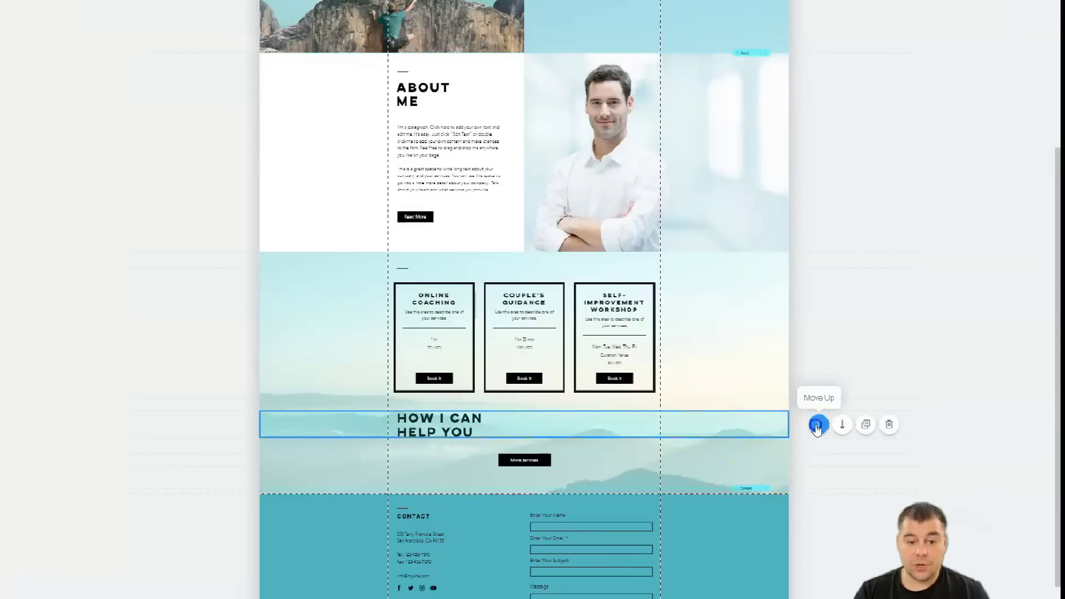
pyautogui.click(818, 425)
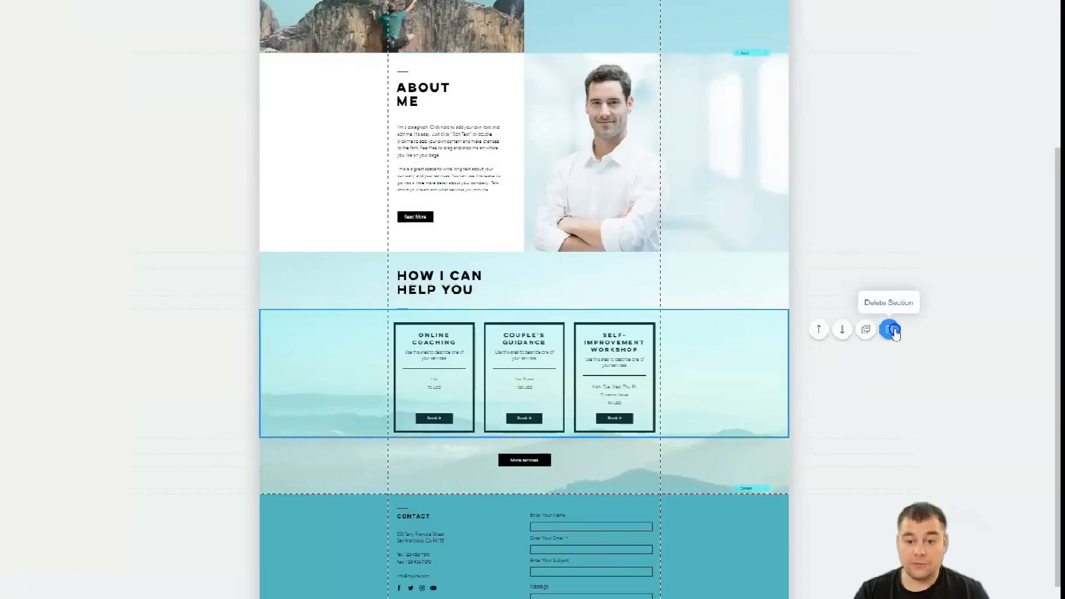
pyautogui.moveTo(561, 205); pyautogui.dragTo(609, 179)
pyautogui.moveTo(637, 218); pyautogui.dragTo(625, 256)
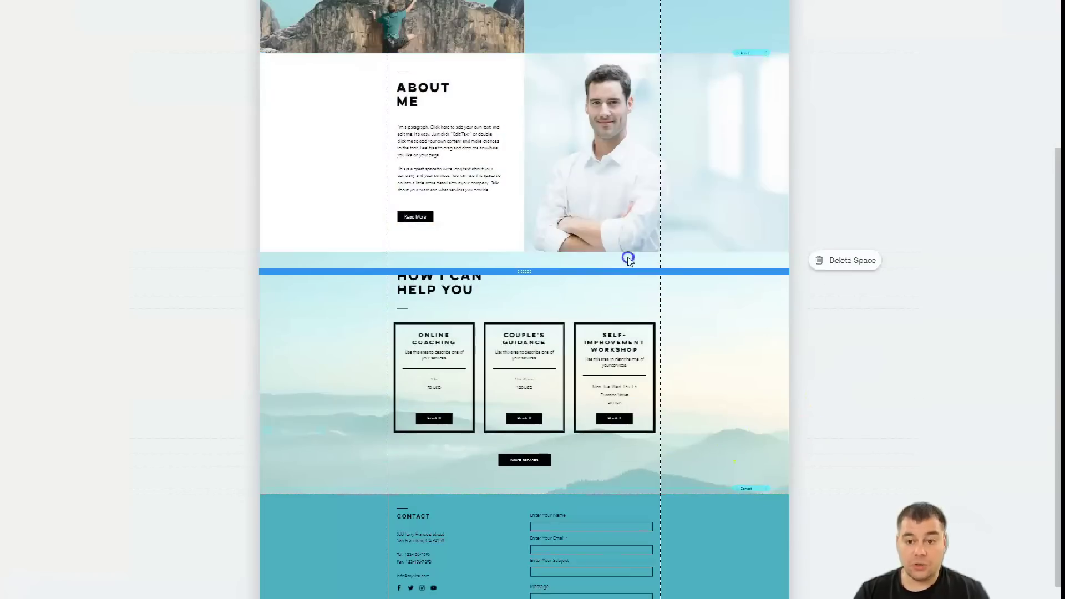
pyautogui.scroll(4, 637, 257)
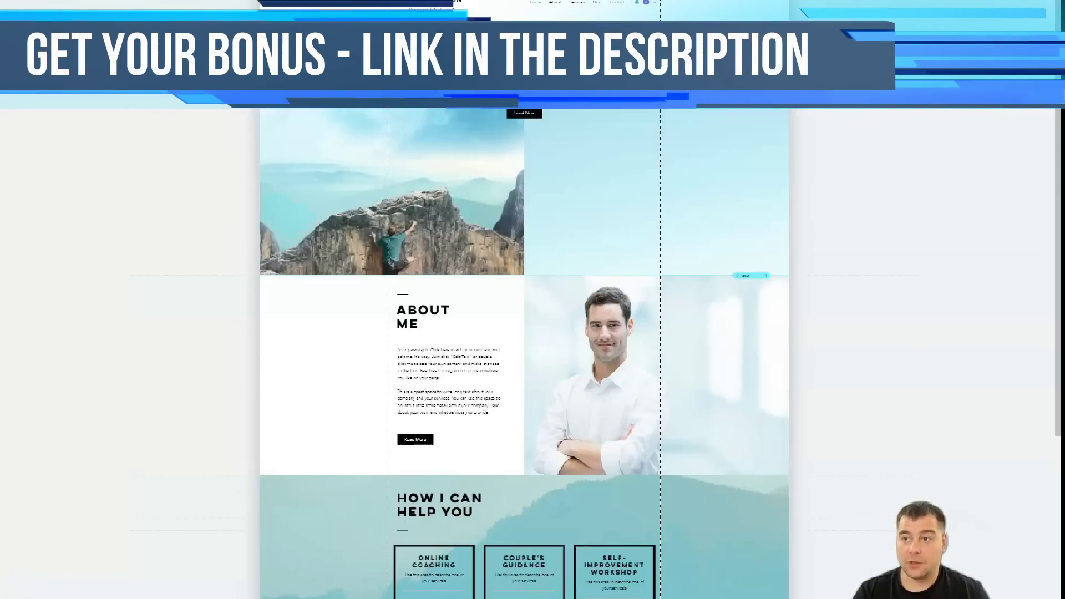
pyautogui.click(992, 17)
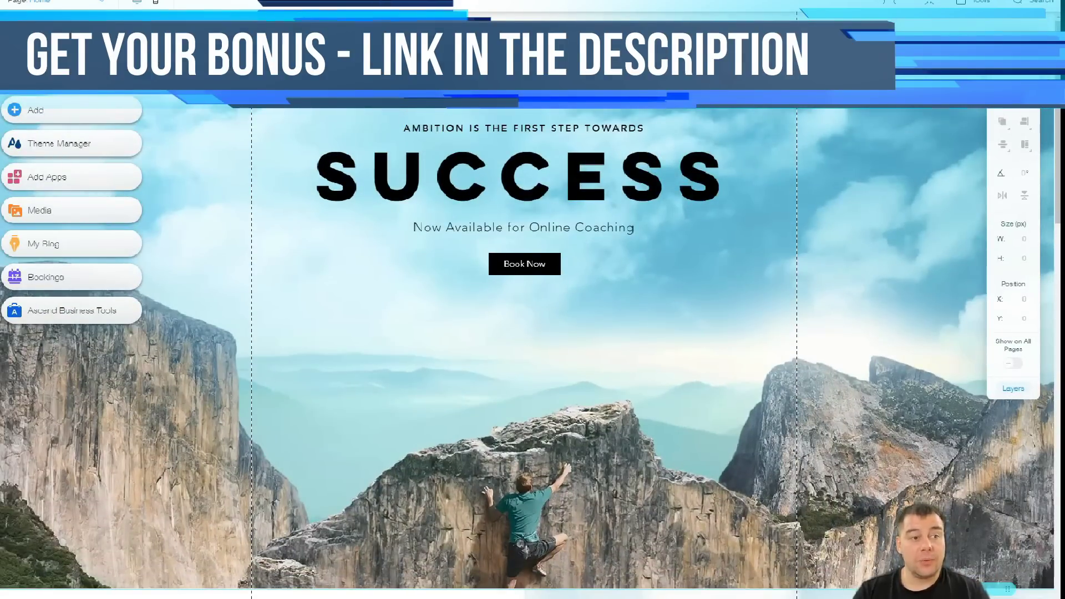
# Open the Home page's settings and review its page info, layouts, permissions, SEO and social share options
pyautogui.click(16, 45)
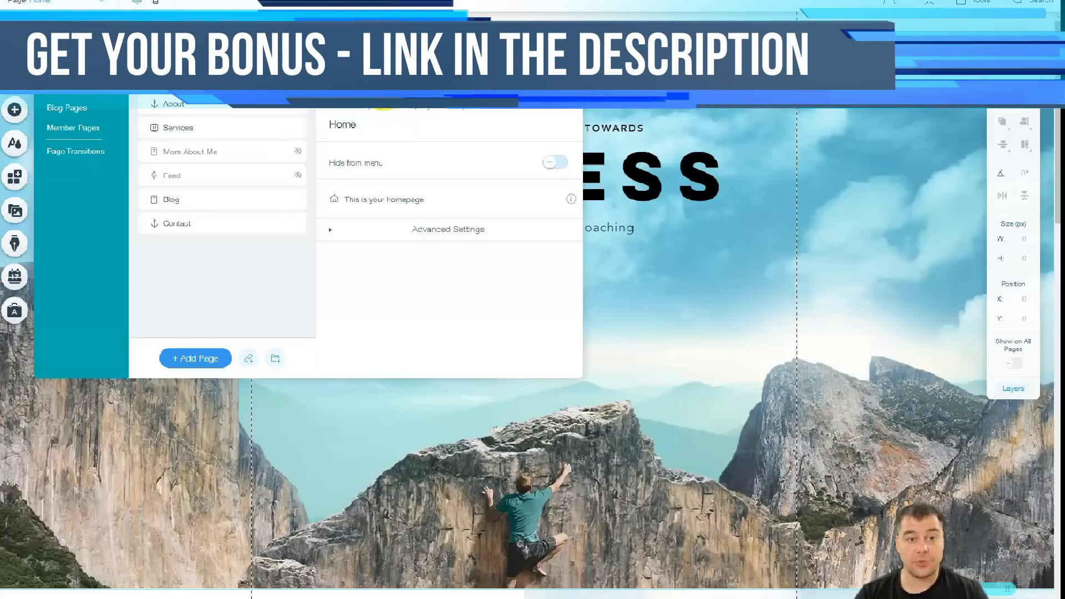
pyautogui.click(388, 105)
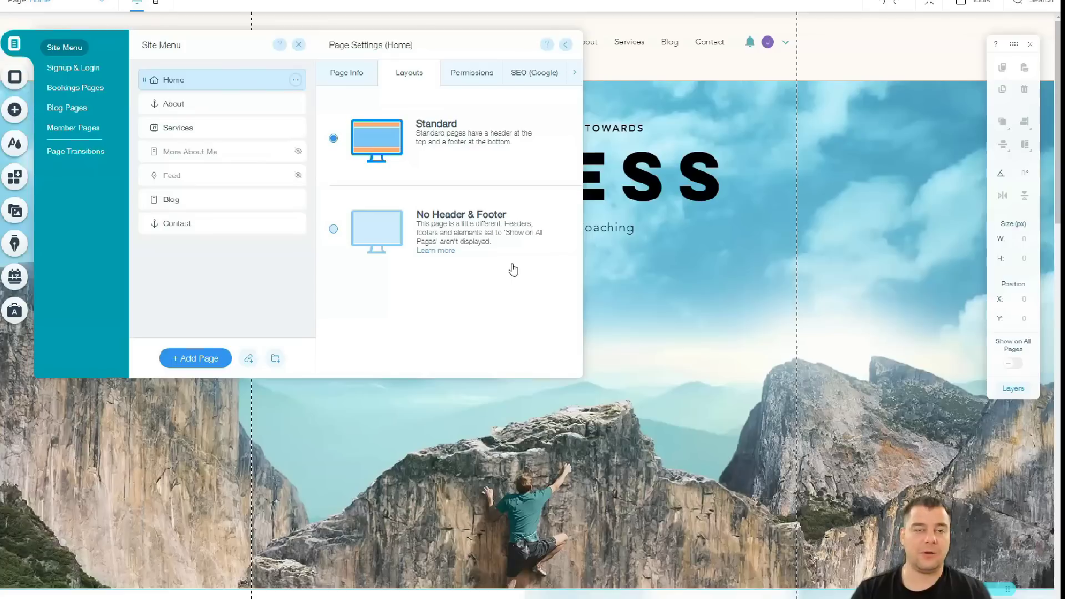
pyautogui.click(469, 73)
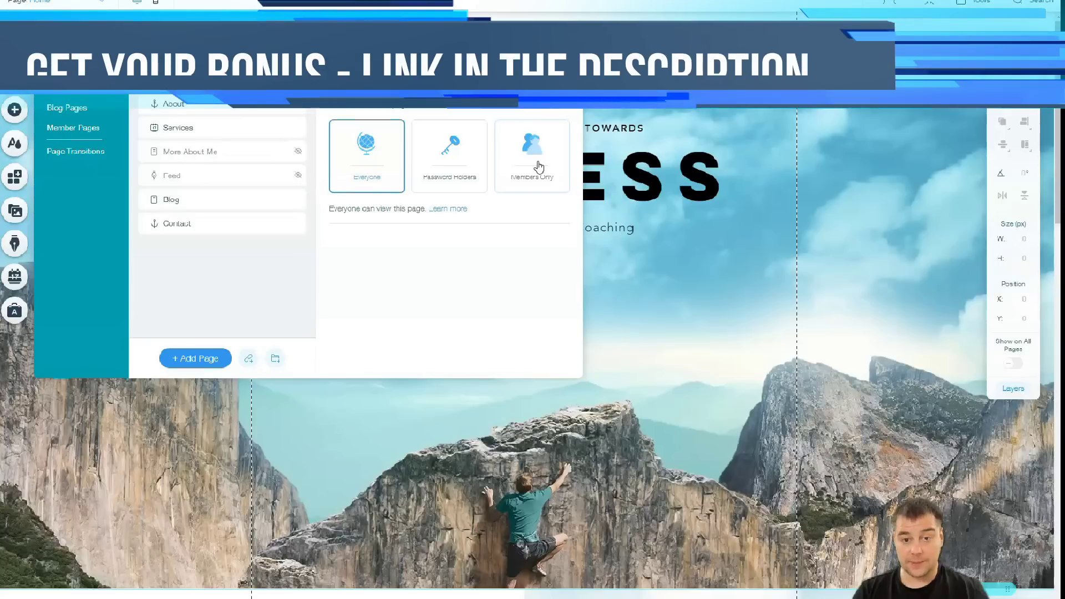
pyautogui.click(519, 132)
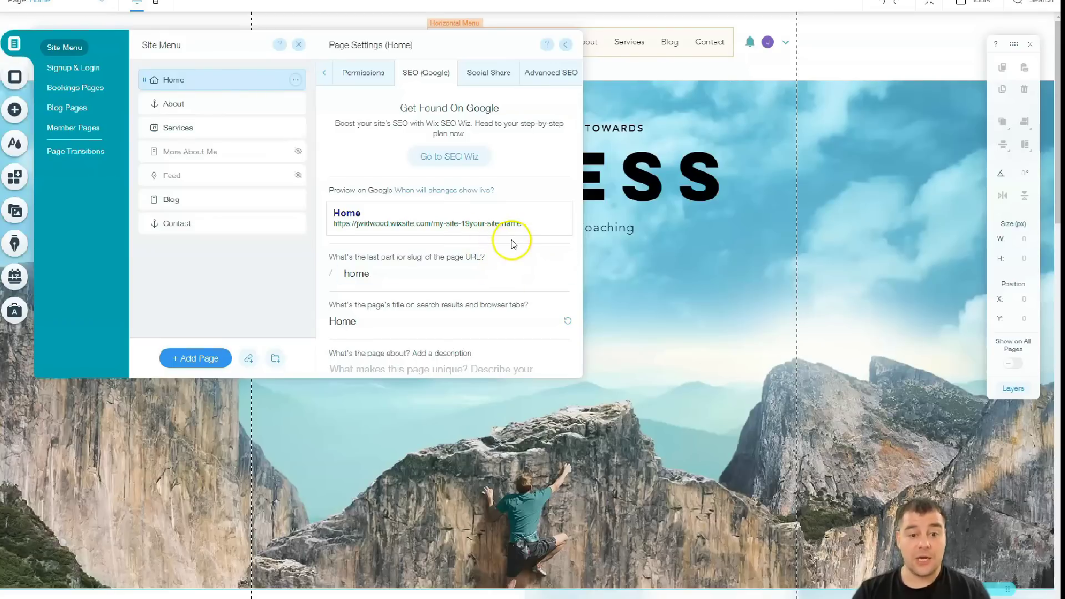
pyautogui.scroll(-3, 520, 262)
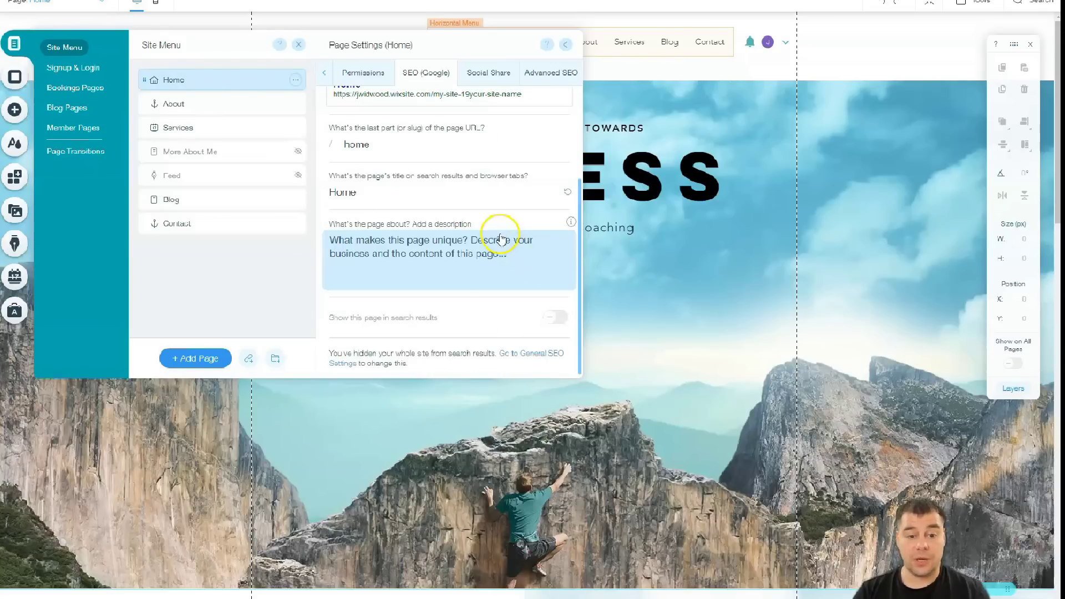
pyautogui.scroll(3, 500, 247)
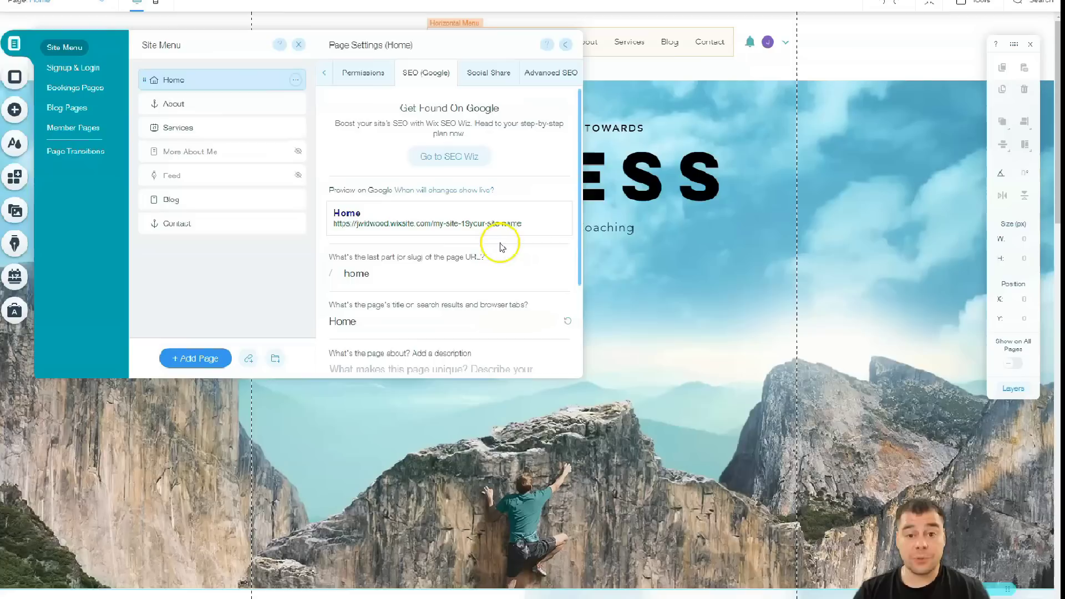
pyautogui.click(484, 78)
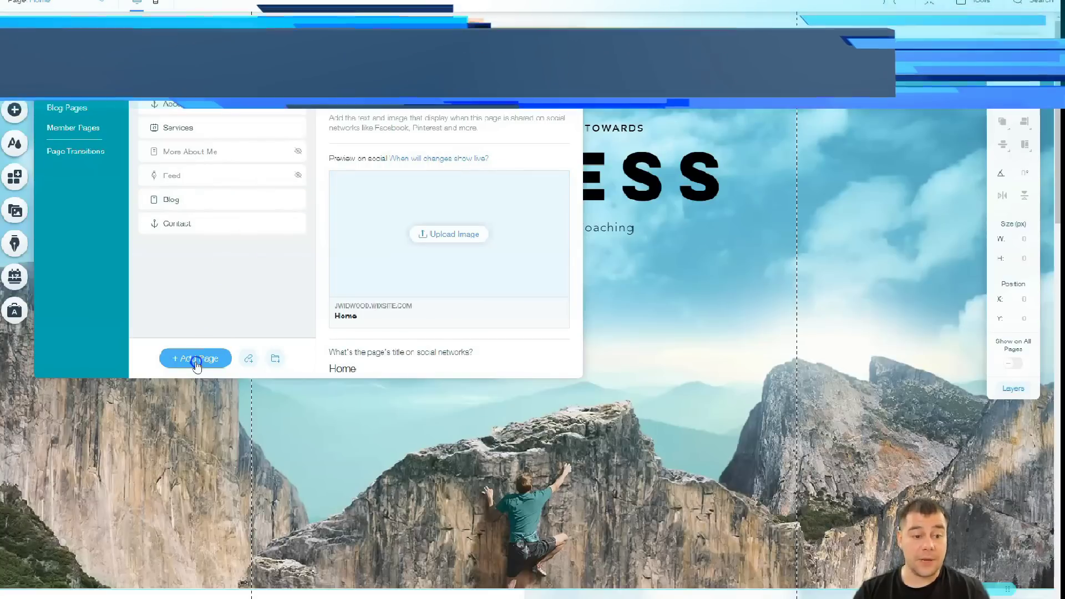
# Delete the Blog page from the site menu and close the page management panel
pyautogui.click(294, 200)
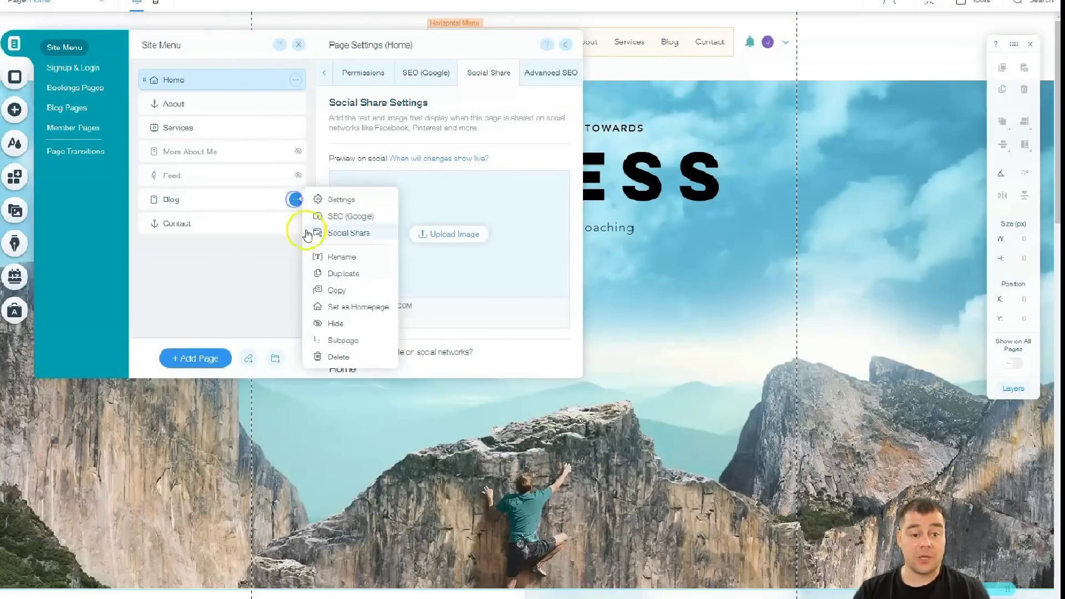
pyautogui.click(332, 357)
pyautogui.click(653, 344)
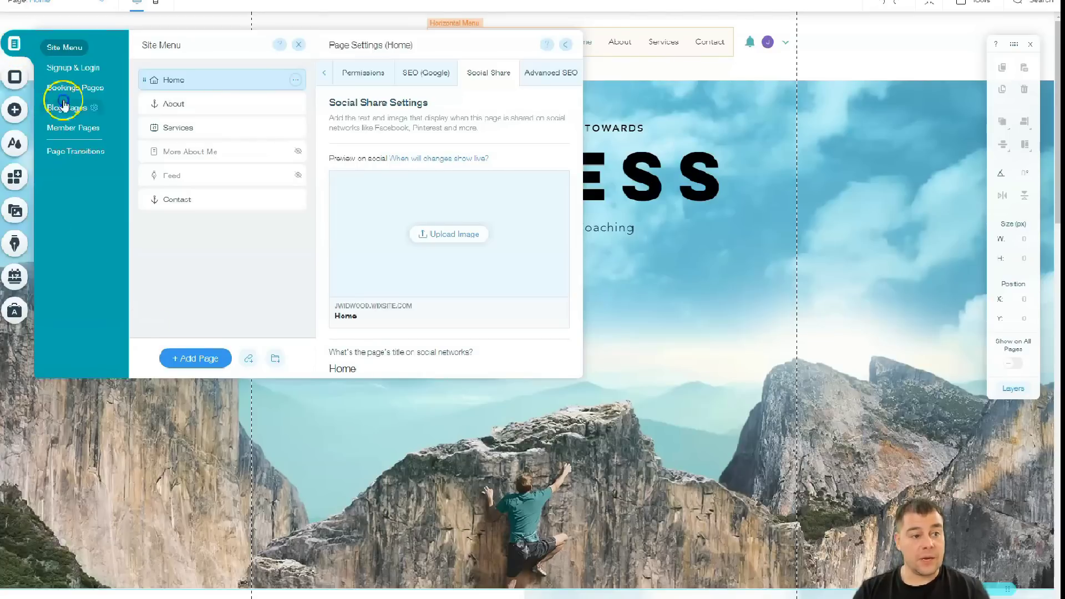
pyautogui.click(47, 43)
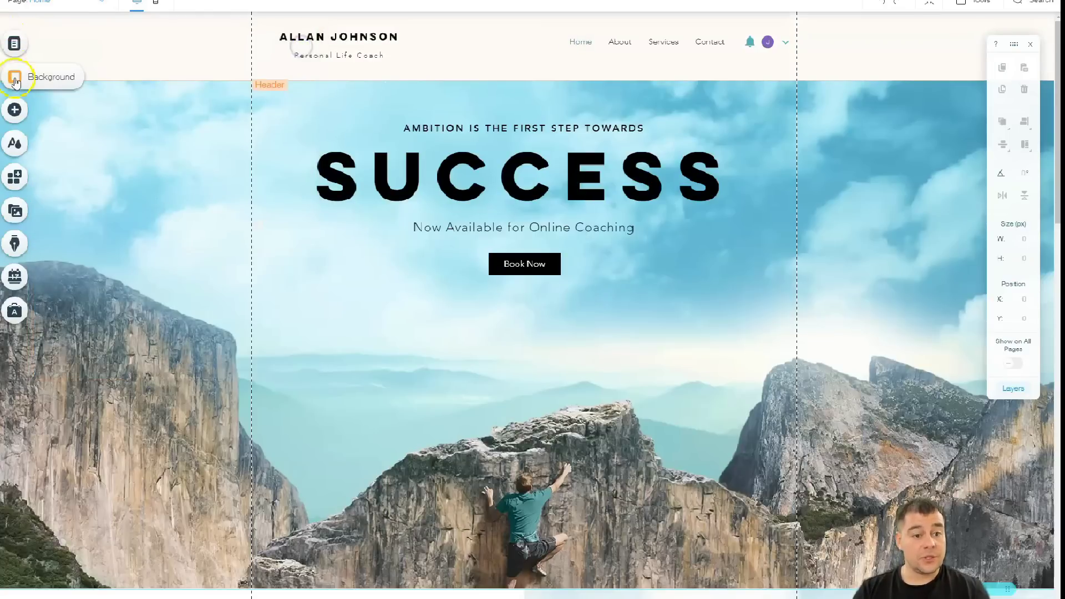
# Change the Home page background to the aerial photo of people on a board over dark teal water
pyautogui.click(15, 79)
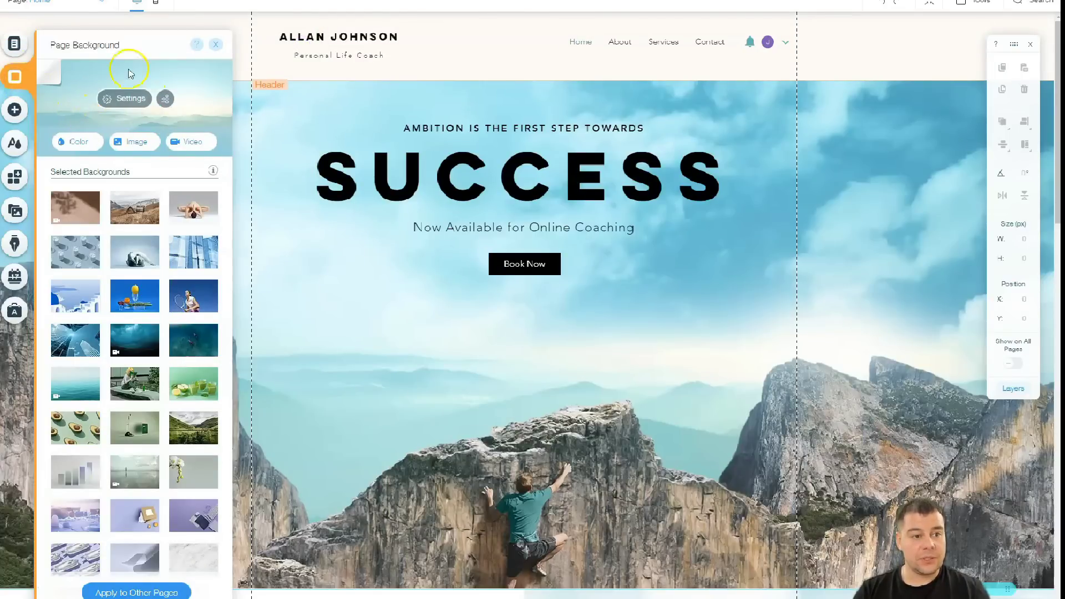
pyautogui.scroll(-15, 491, 272)
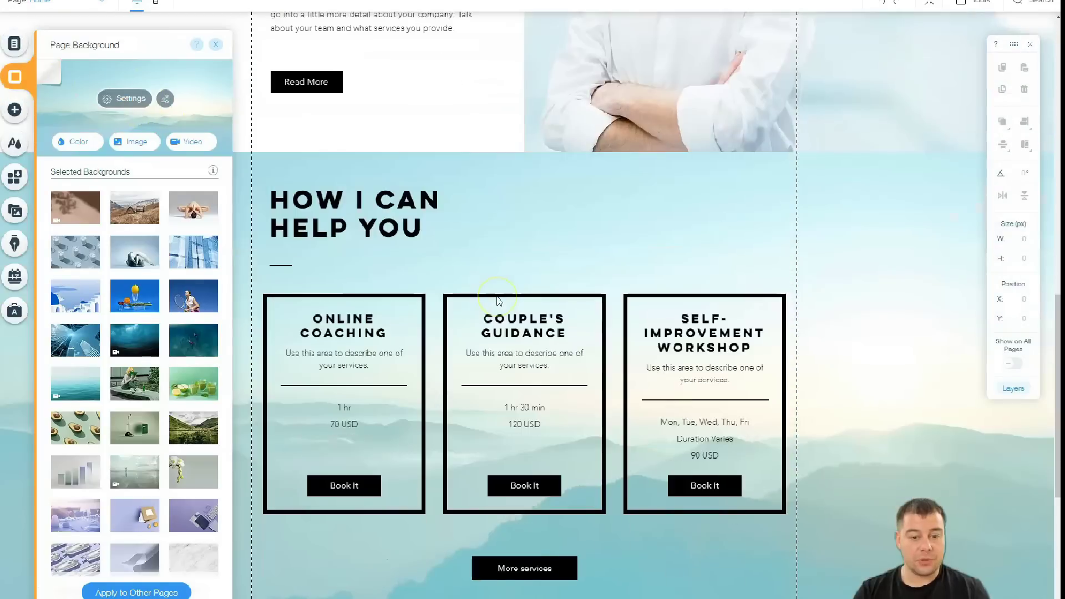
pyautogui.scroll(-3, 498, 300)
pyautogui.scroll(4, 476, 317)
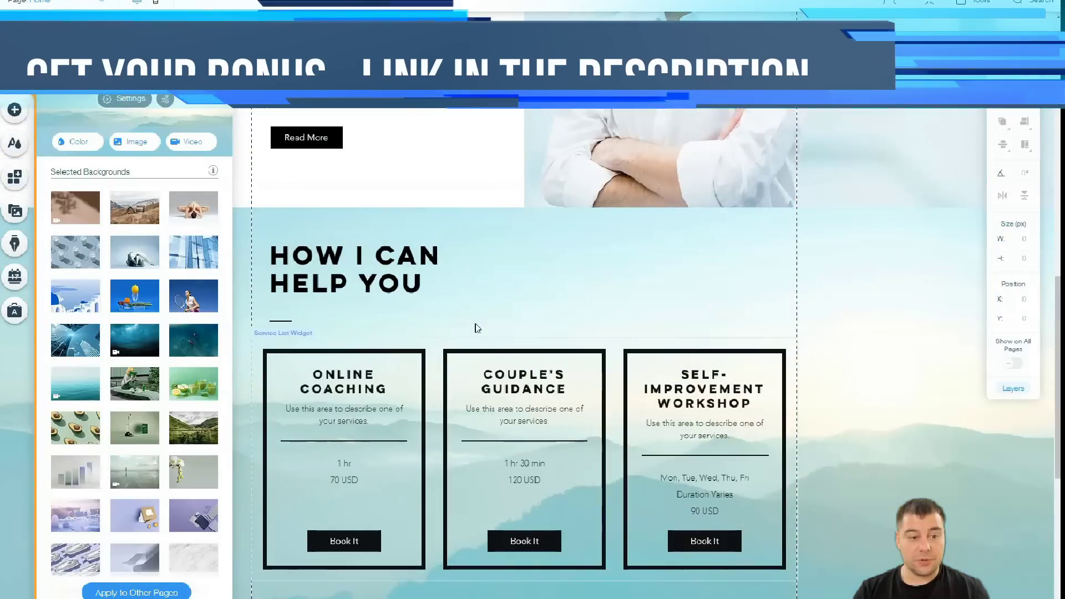
pyautogui.scroll(1, 476, 328)
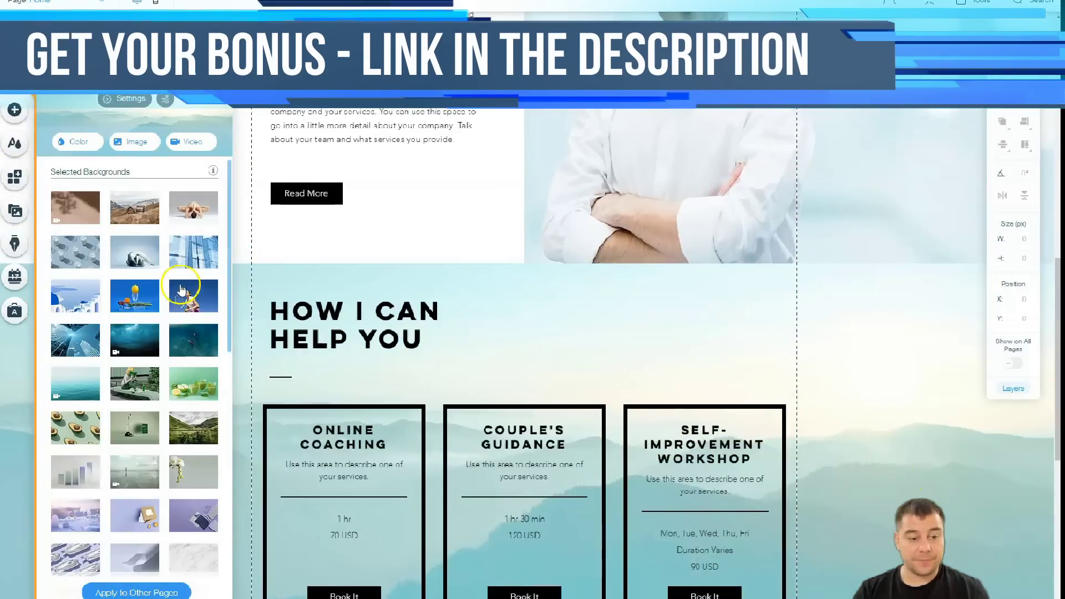
pyautogui.click(188, 345)
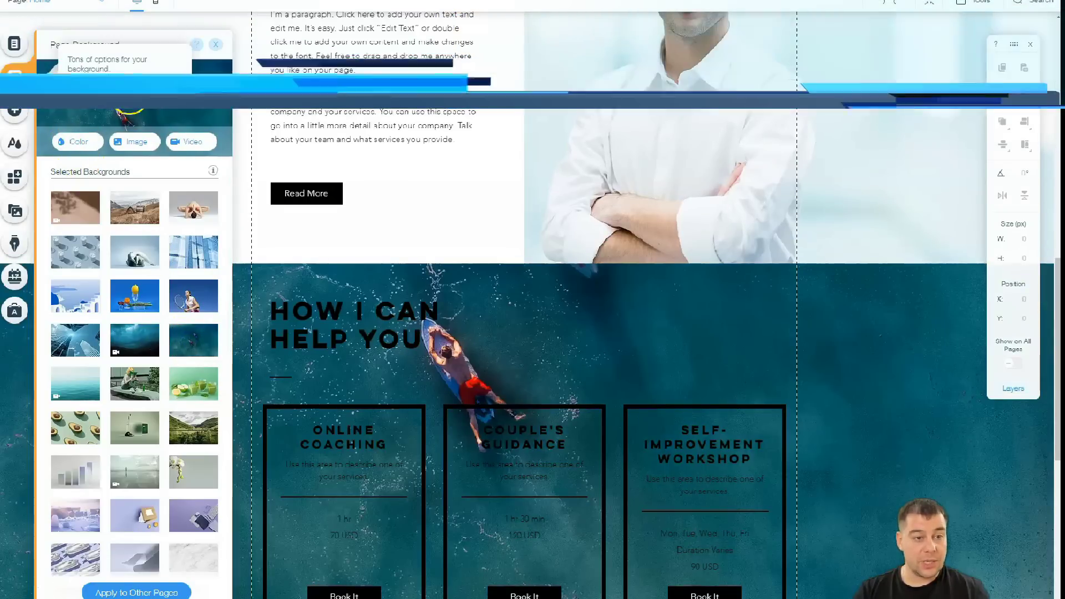
# Set the color behind the background image to the medium teal theme color and reduce the image opacity
pyautogui.click(125, 98)
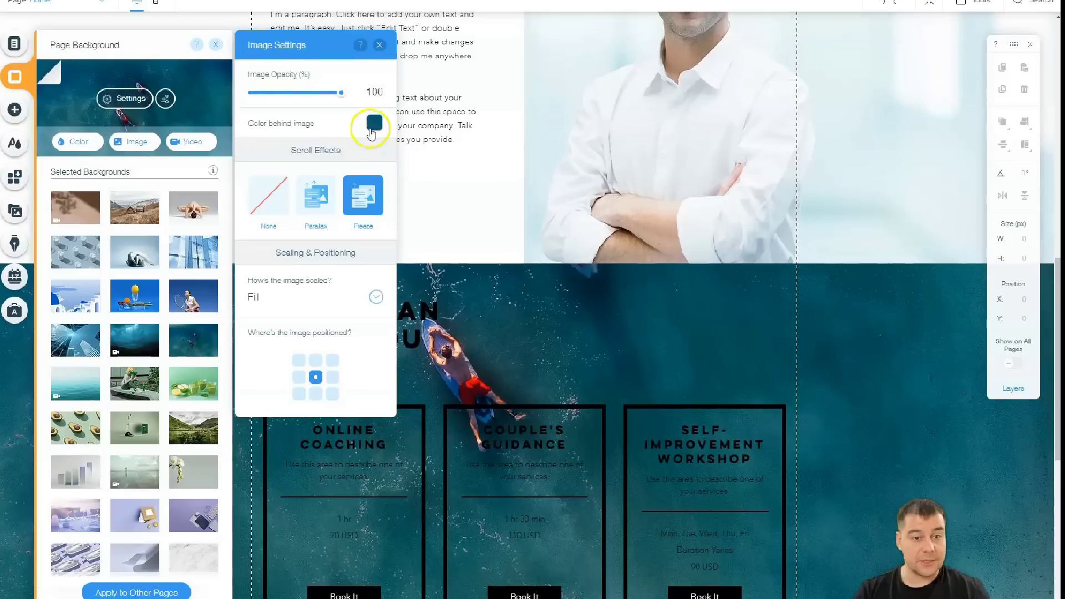
pyautogui.click(373, 125)
pyautogui.click(411, 203)
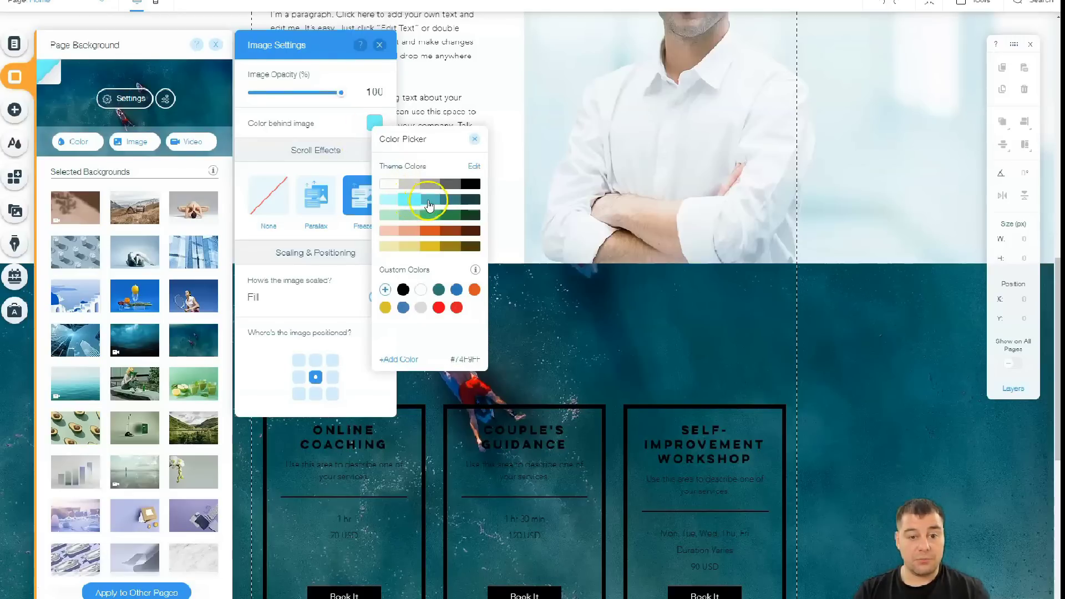
pyautogui.click(430, 200)
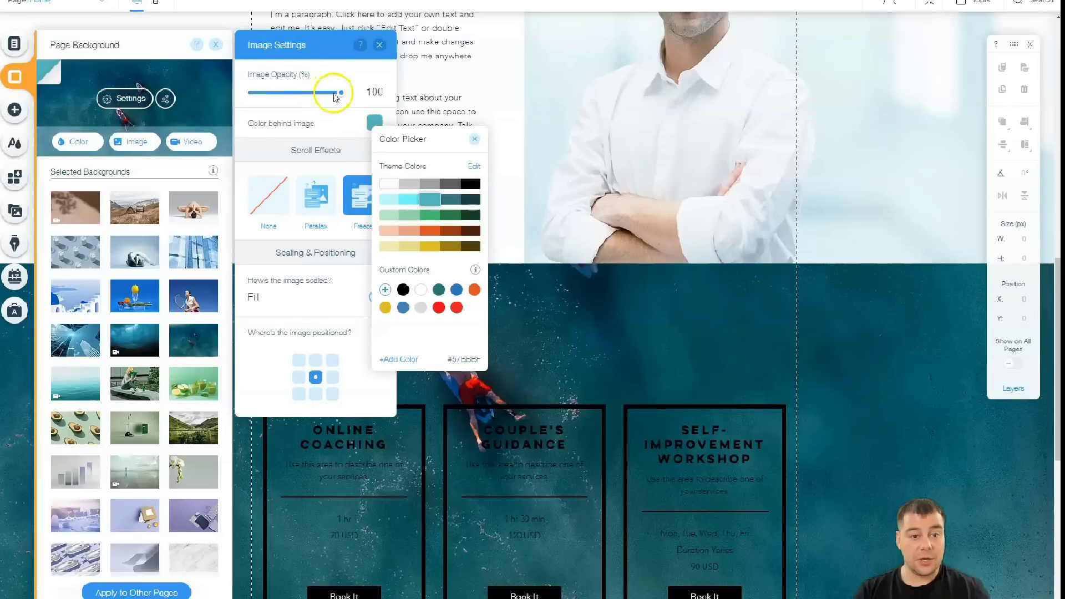
pyautogui.moveTo(289, 95)
pyautogui.mouseDown()
pyautogui.moveTo(333, 93)
pyautogui.moveTo(277, 94)
pyautogui.moveTo(291, 97)
pyautogui.mouseUp()
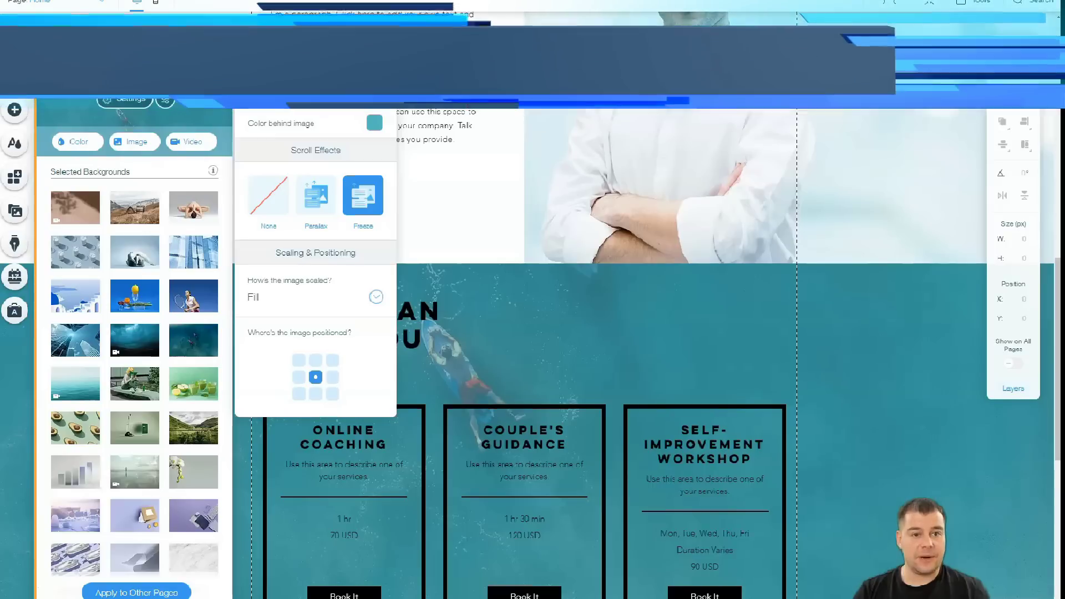
# Browse the available page backgrounds, close the background options and review the Home page's sections
pyautogui.scroll(-10, 128, 367)
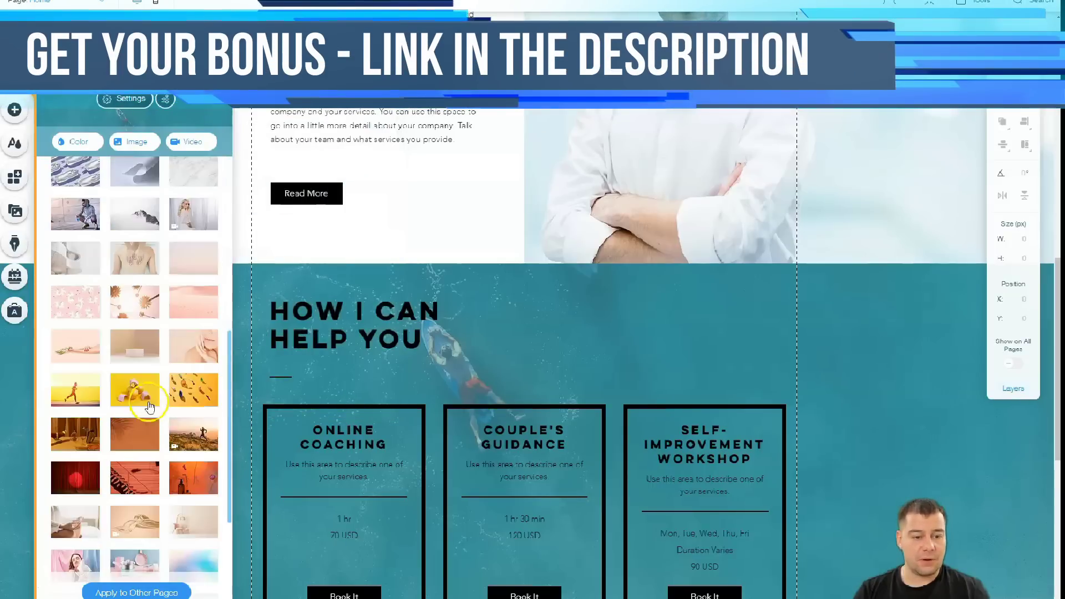
pyautogui.moveTo(127, 368)
pyautogui.scroll(10, 125, 366)
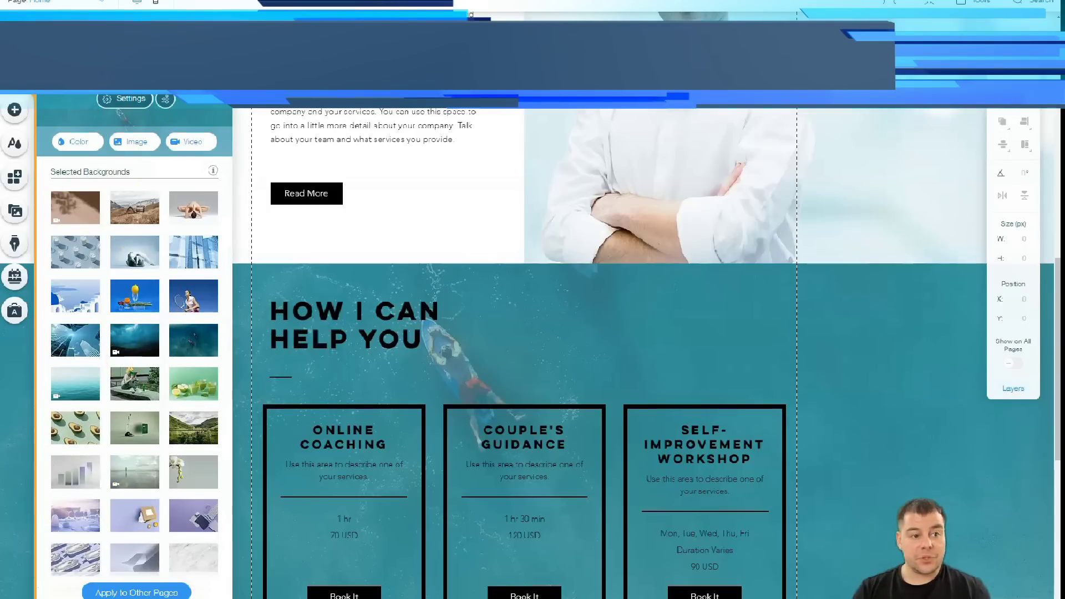
pyautogui.click(215, 49)
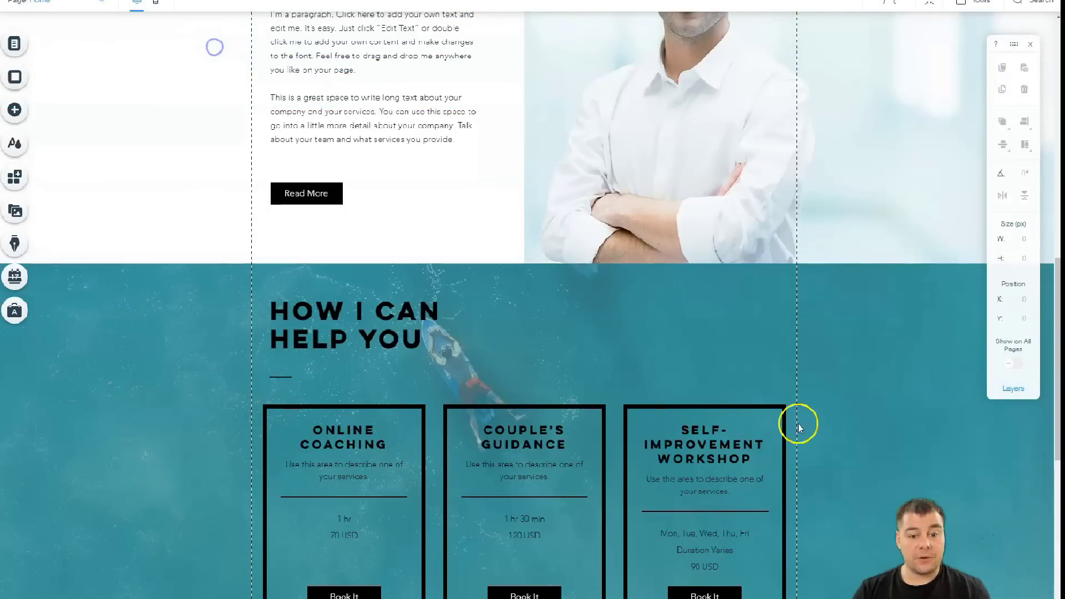
pyautogui.scroll(-7, 777, 421)
pyautogui.scroll(11, 675, 414)
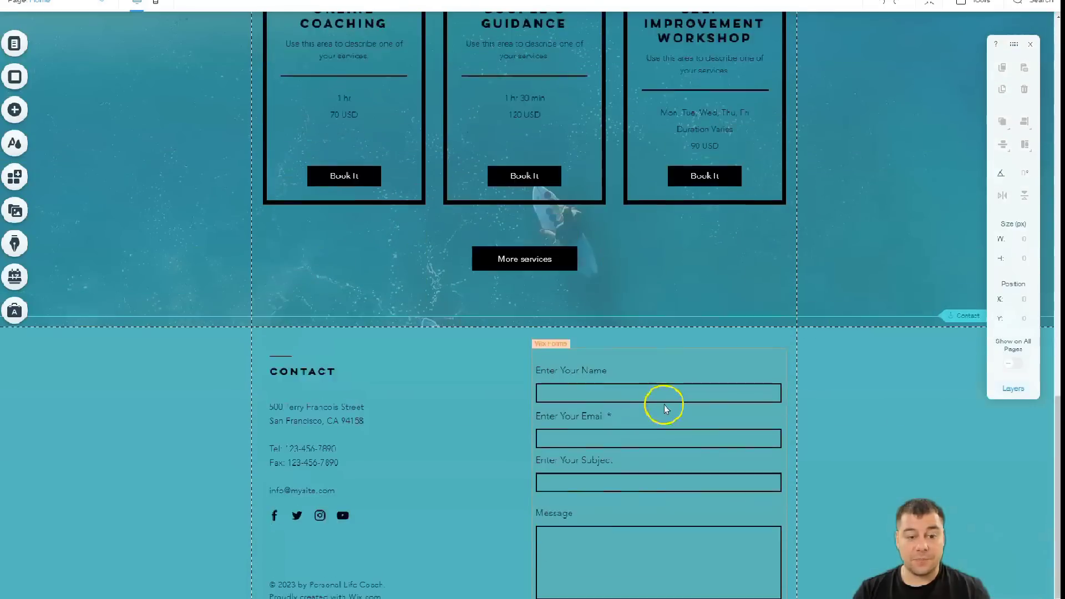
pyautogui.scroll(9, 662, 416)
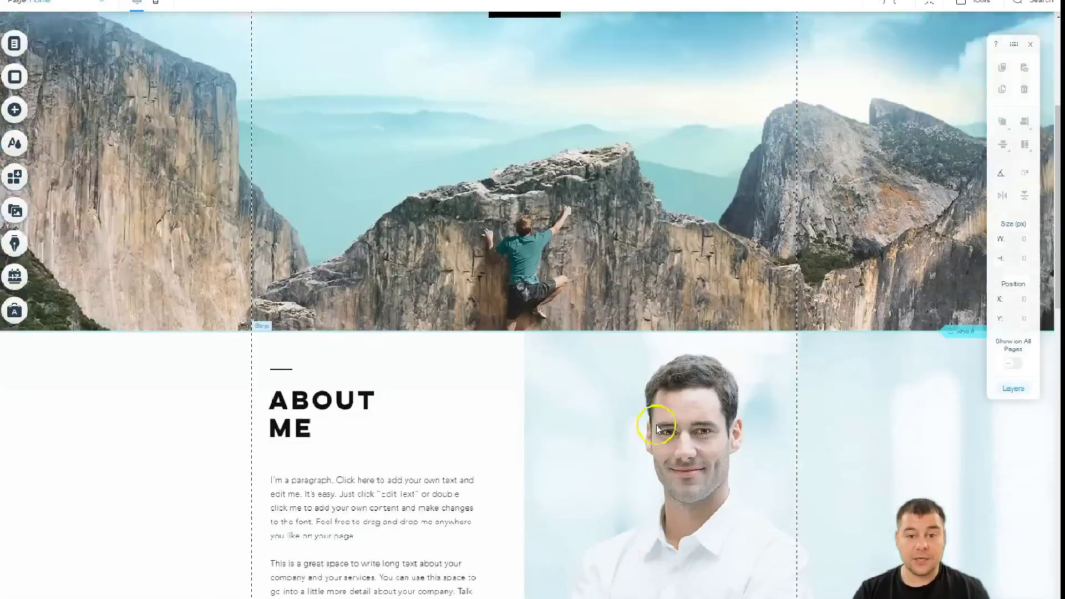
# Open the hero strip's background options, look over the color, image and video choices, and close them
pyautogui.click(151, 199)
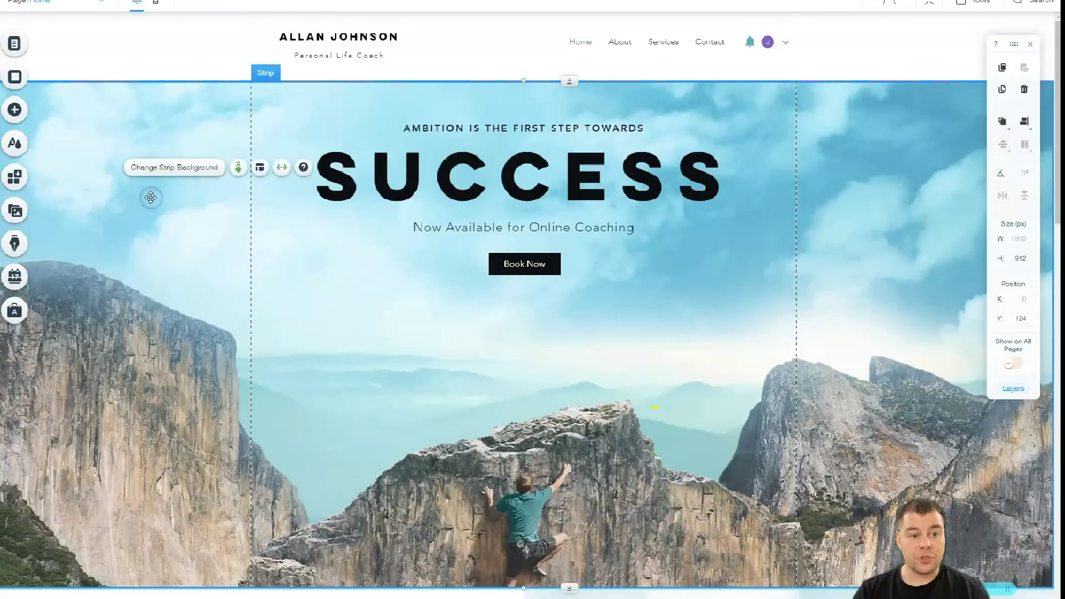
pyautogui.click(161, 169)
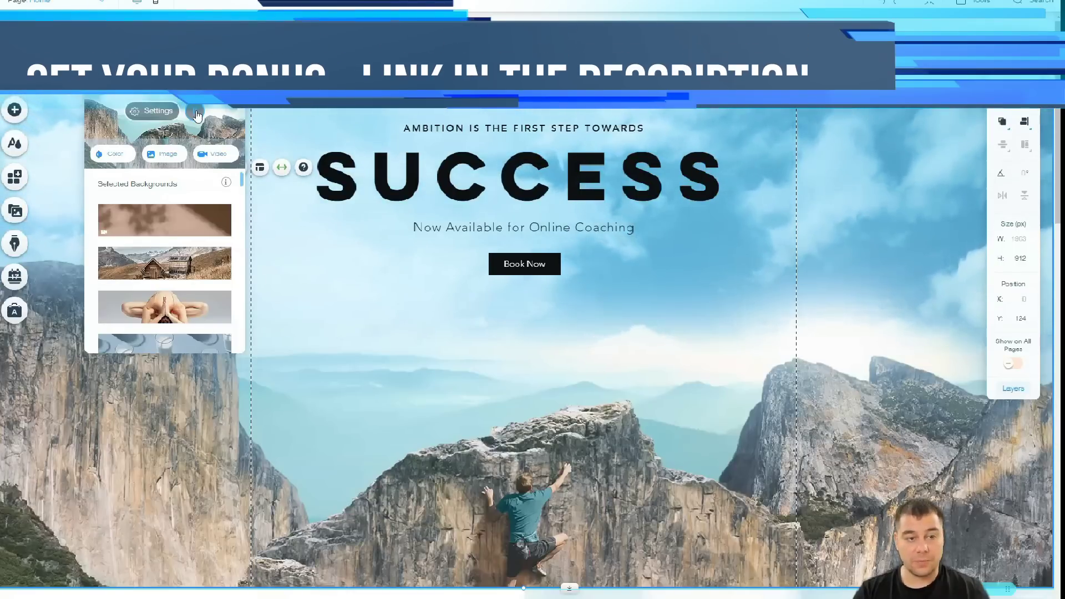
pyautogui.click(113, 161)
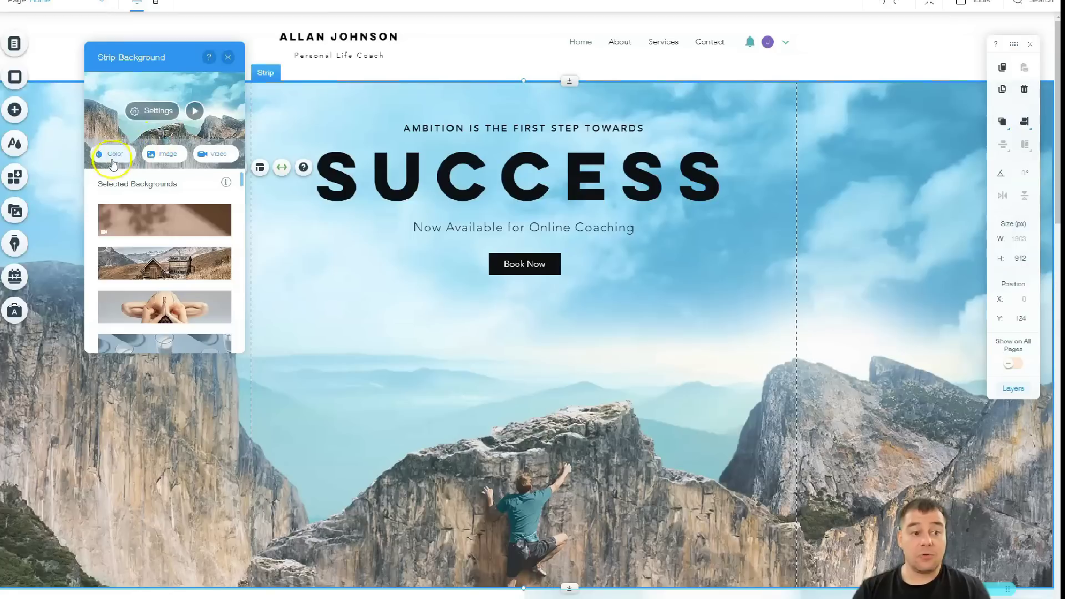
pyautogui.click(228, 58)
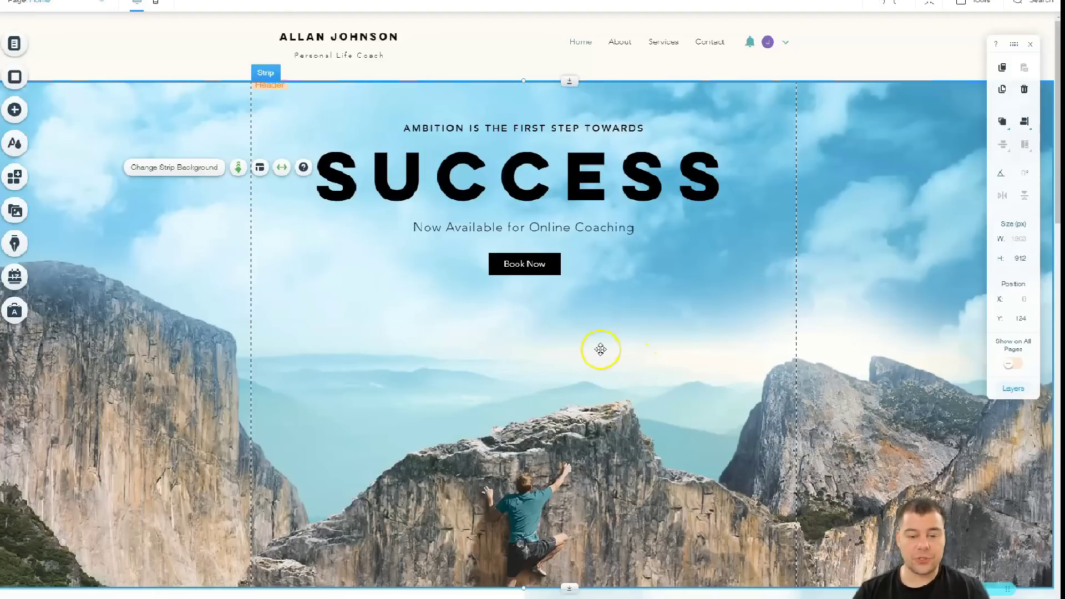
# Move the Book Now button, the online coaching tagline and the SUCCESS heading lower in the hero strip, placing the heading at about Y 300 px
pyautogui.moveTo(528, 268); pyautogui.dragTo(526, 411)
pyautogui.moveTo(537, 228); pyautogui.dragTo(538, 327)
pyautogui.moveTo(535, 188); pyautogui.dragTo(530, 222)
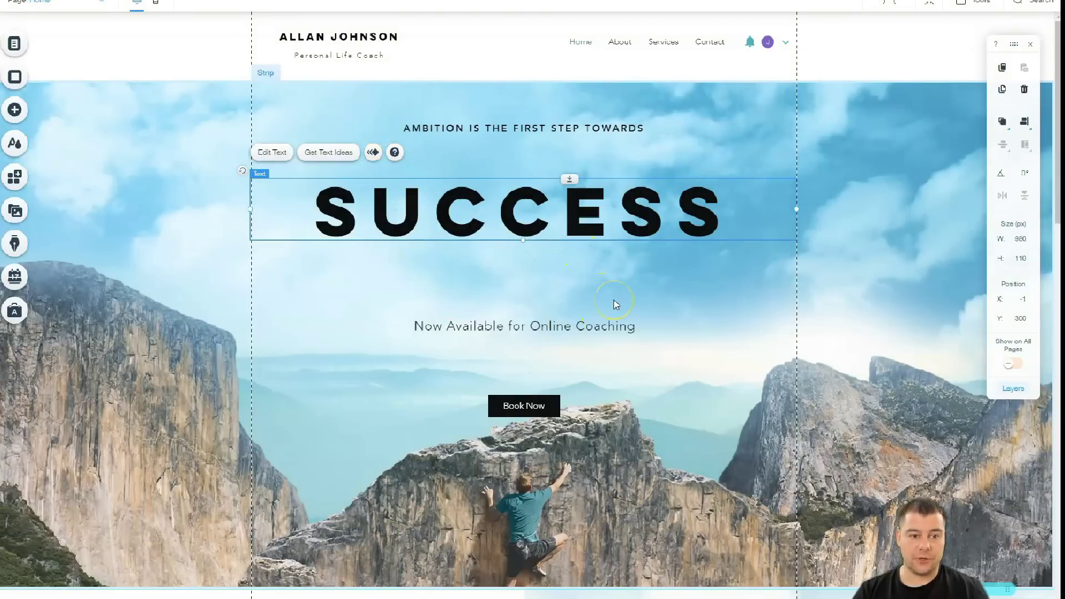
# Open the text settings of the About Me heading, look over the formatting options and close them
pyautogui.scroll(-3, 616, 304)
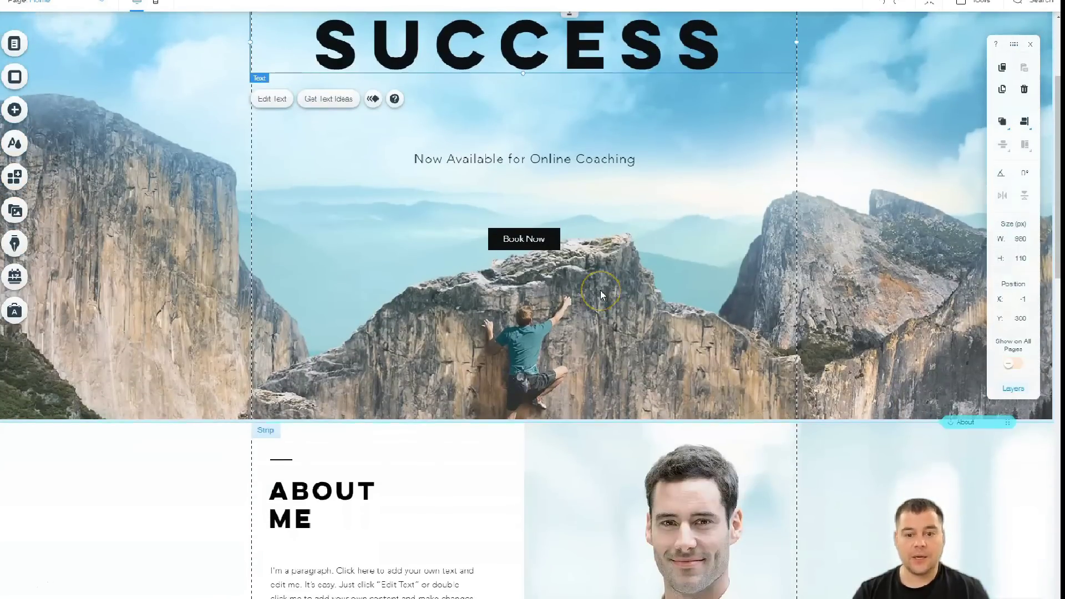
pyautogui.scroll(-2, 602, 290)
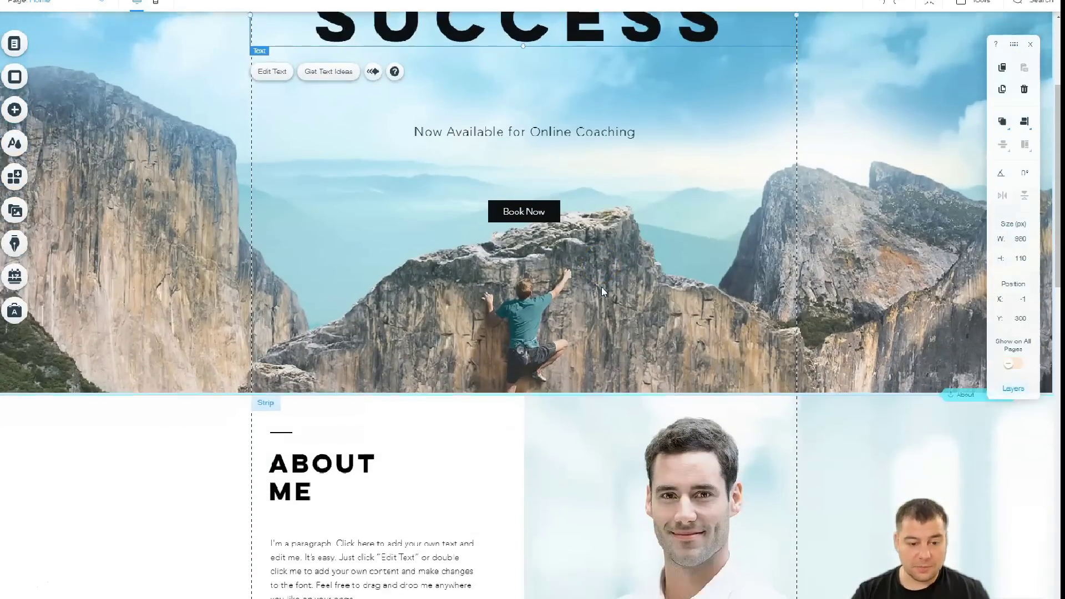
pyautogui.scroll(-1, 604, 261)
pyautogui.scroll(-2, 605, 258)
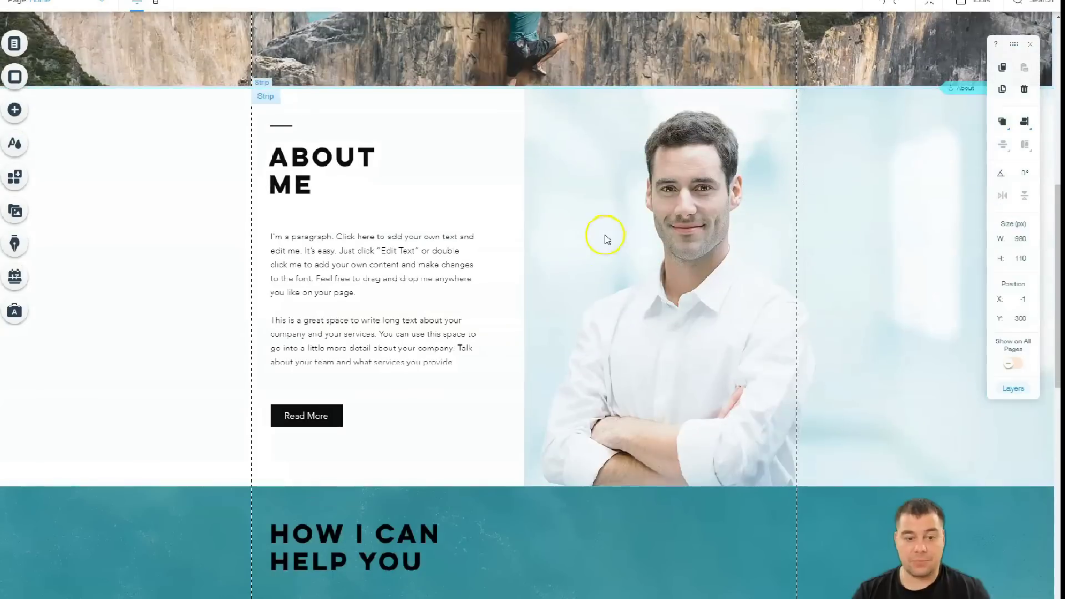
pyautogui.doubleClick(293, 170)
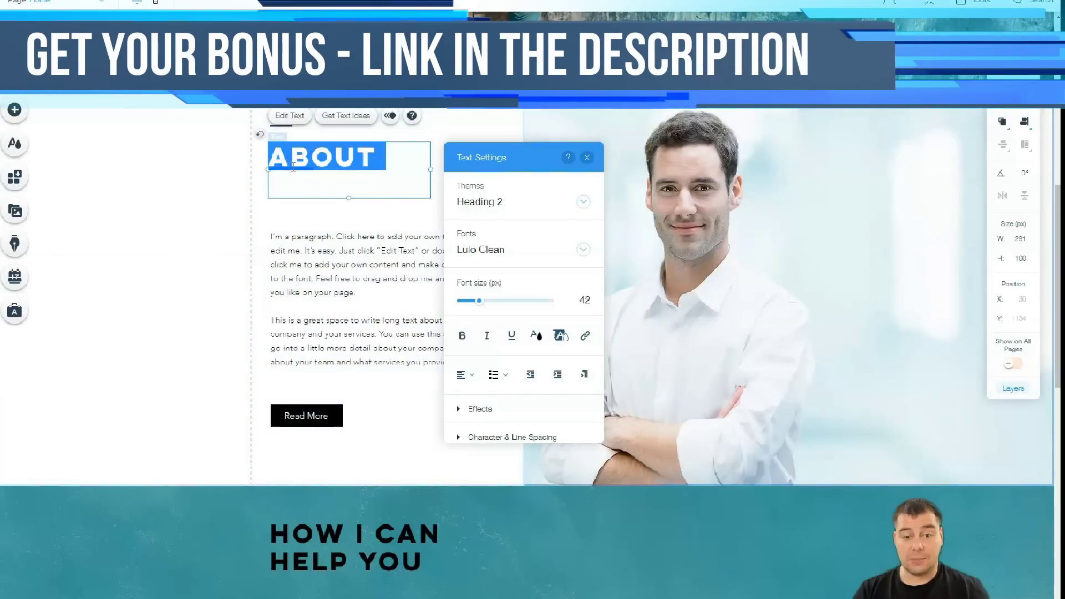
pyautogui.click(588, 158)
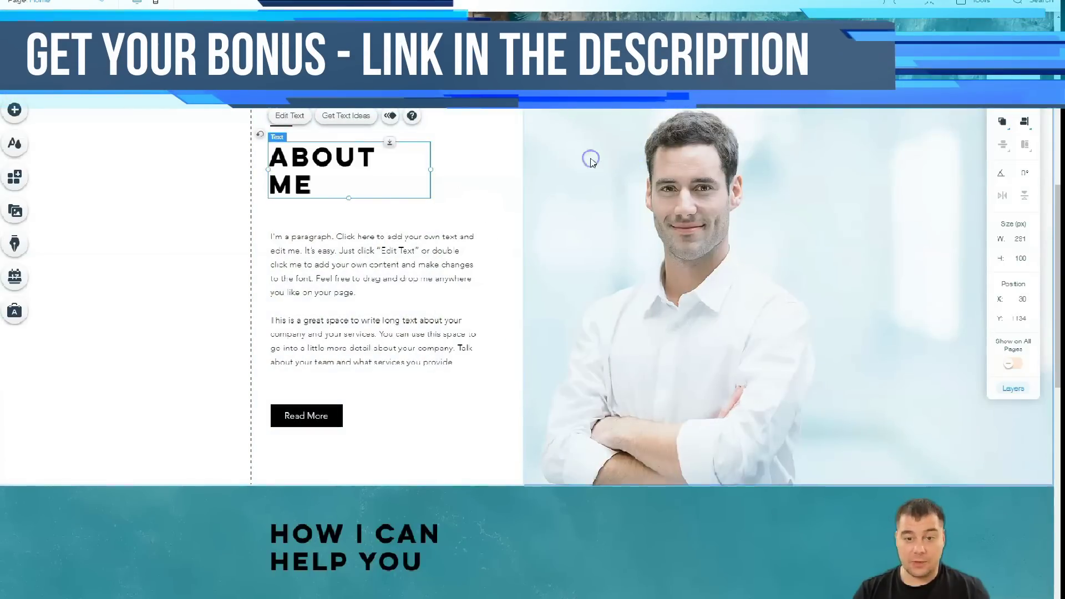
# Try several featured color themes for the site and apply the near-black theme with blue accents
pyautogui.click(15, 145)
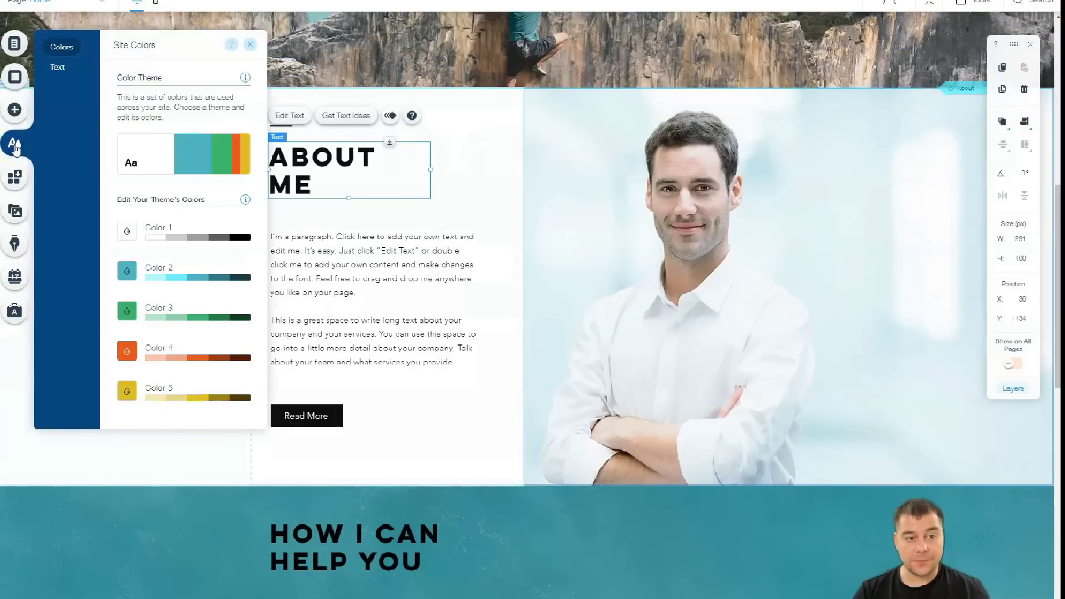
pyautogui.moveTo(178, 159)
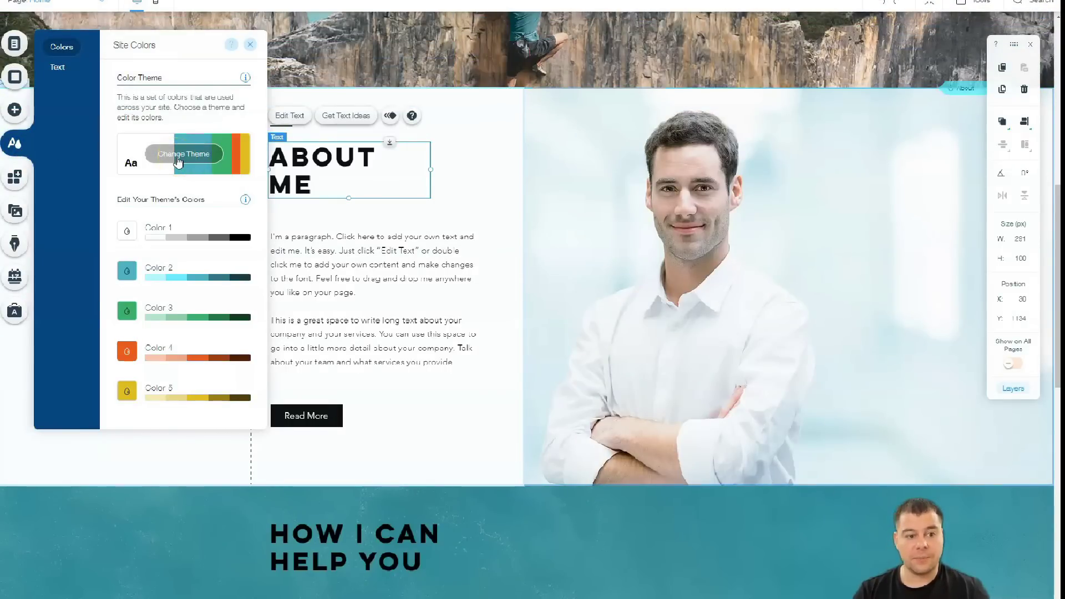
pyautogui.click(177, 159)
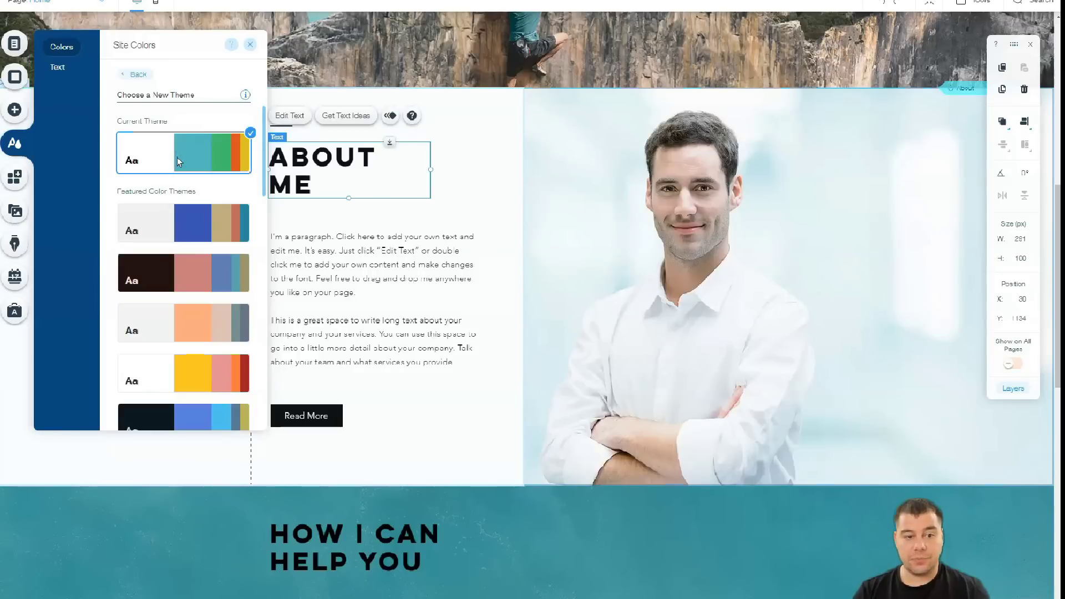
pyautogui.click(194, 222)
pyautogui.click(199, 278)
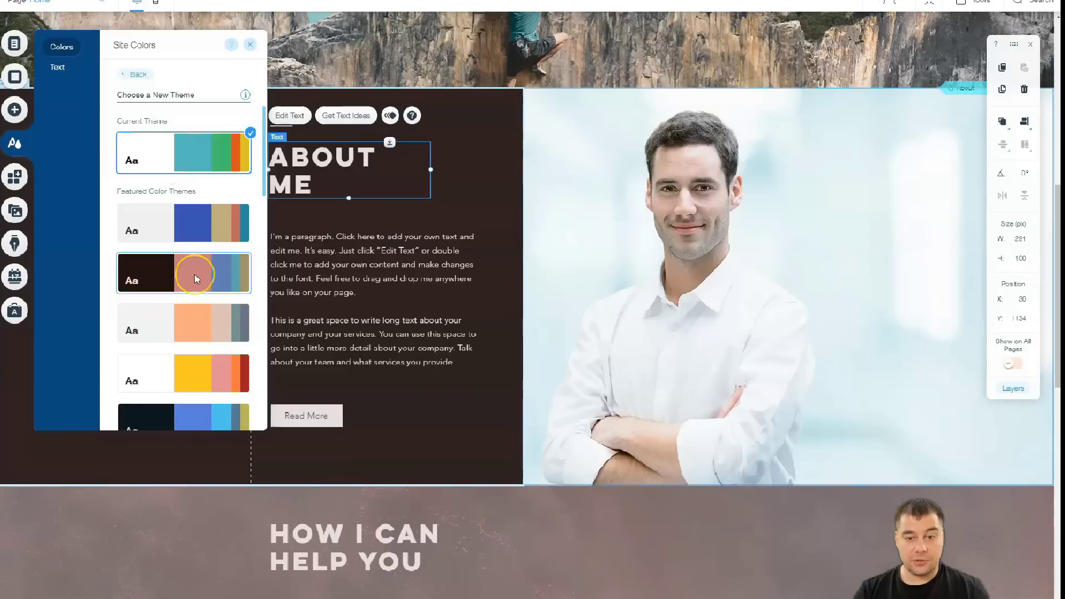
pyautogui.click(195, 333)
pyautogui.click(192, 368)
pyautogui.scroll(-3, 191, 366)
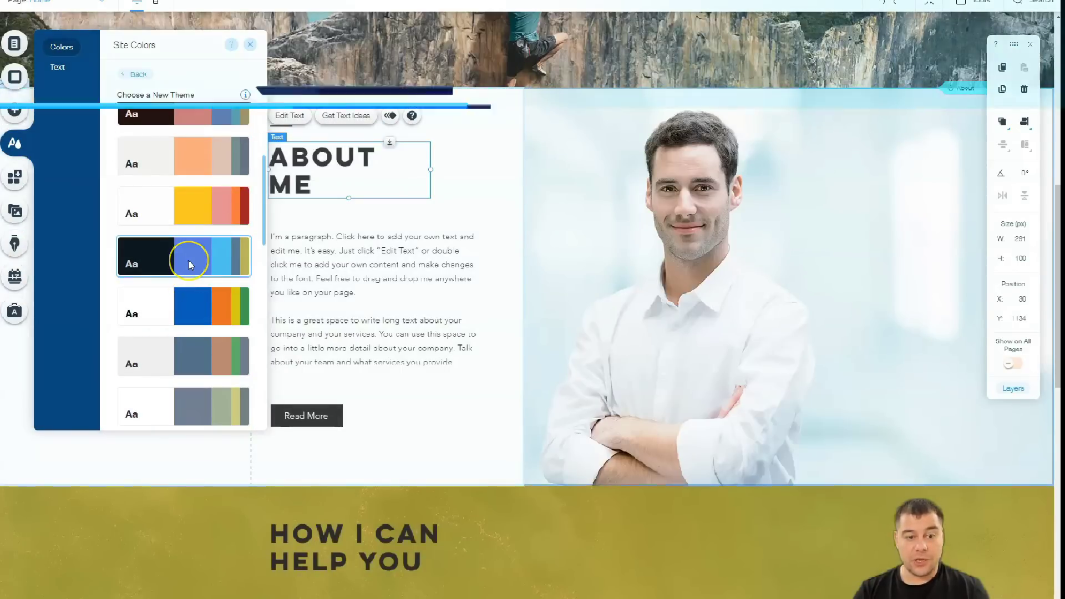
pyautogui.click(190, 263)
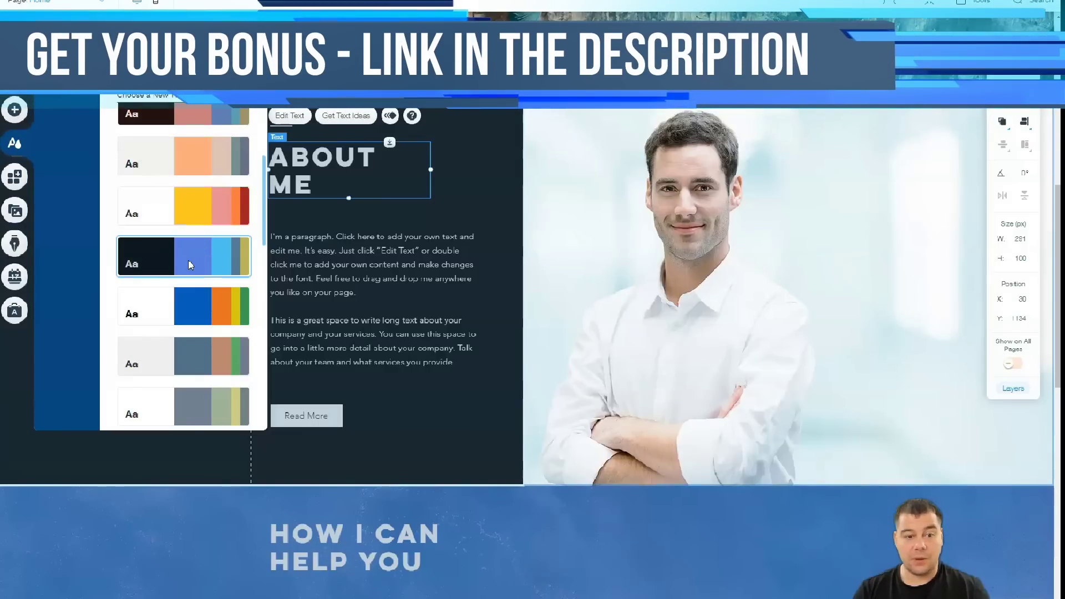
pyautogui.click(190, 264)
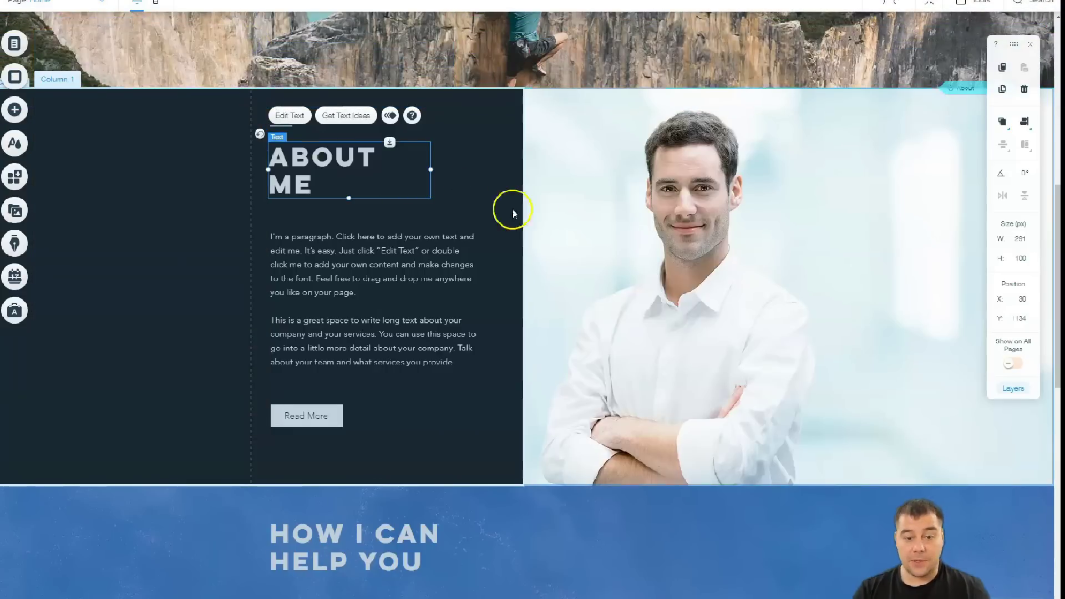
# Review the applied color theme across the Home page's header, hero, about, services and contact sections
pyautogui.scroll(-6, 507, 209)
pyautogui.scroll(-7, 497, 278)
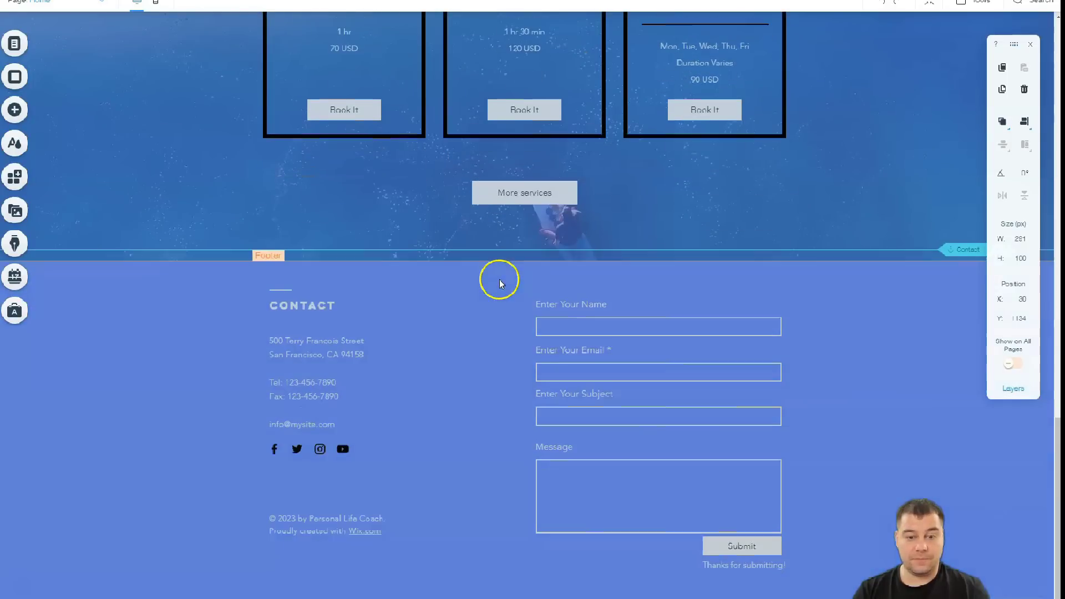
pyautogui.scroll(7, 489, 278)
pyautogui.scroll(10, 489, 278)
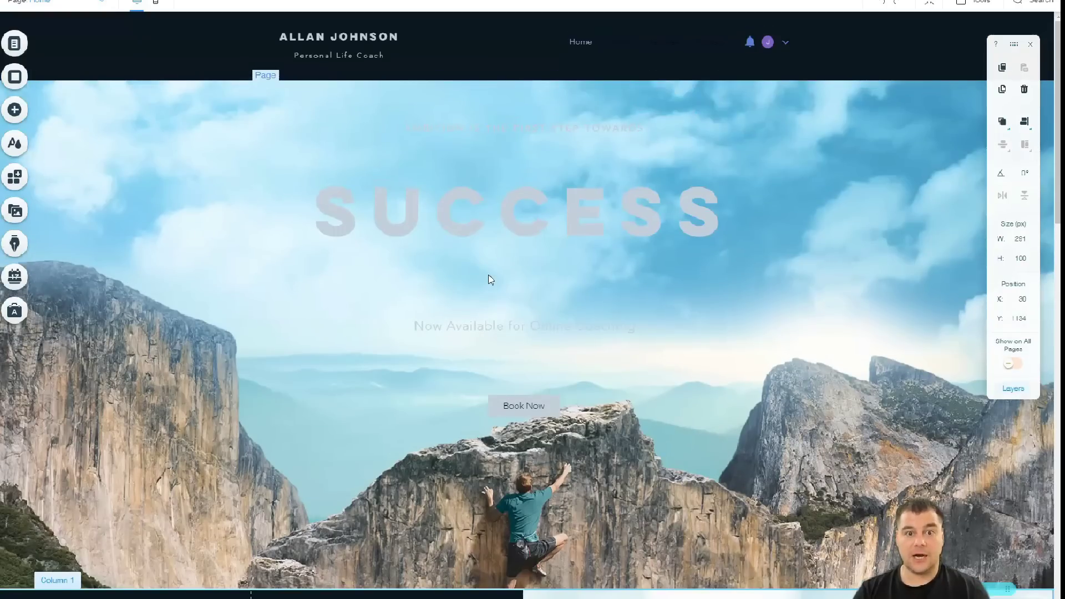
pyautogui.click(479, 262)
pyautogui.scroll(-10, 451, 248)
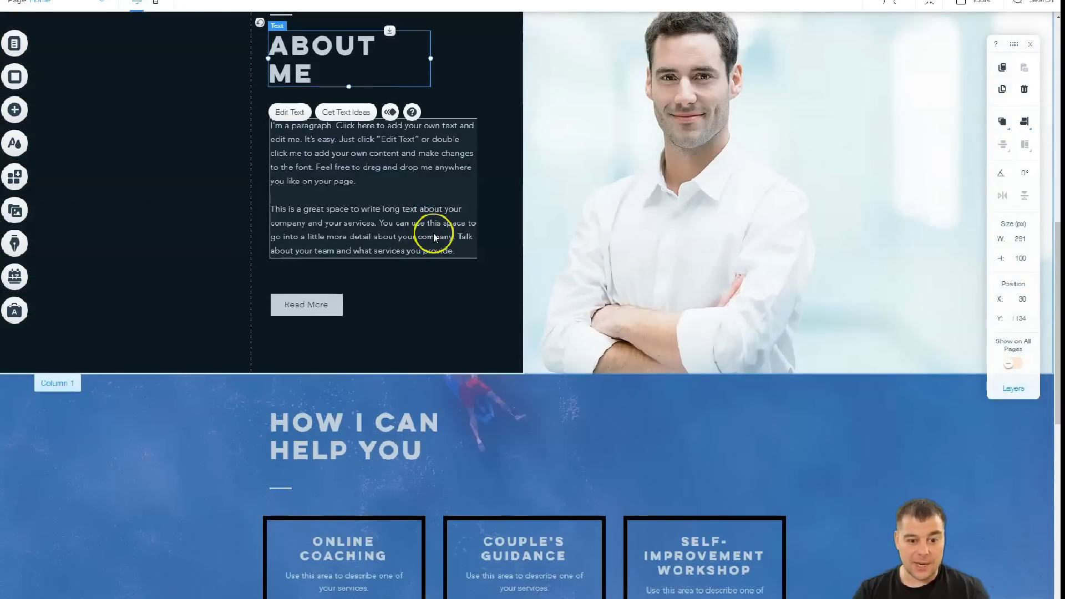
pyautogui.scroll(-5, 434, 233)
pyautogui.scroll(-1, 434, 238)
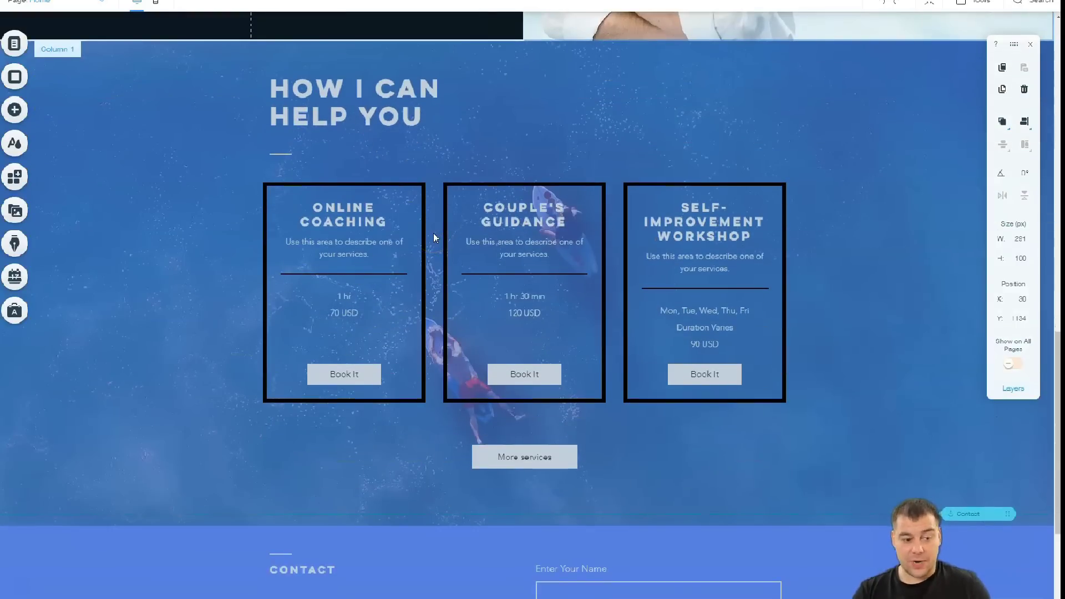
pyautogui.click(435, 232)
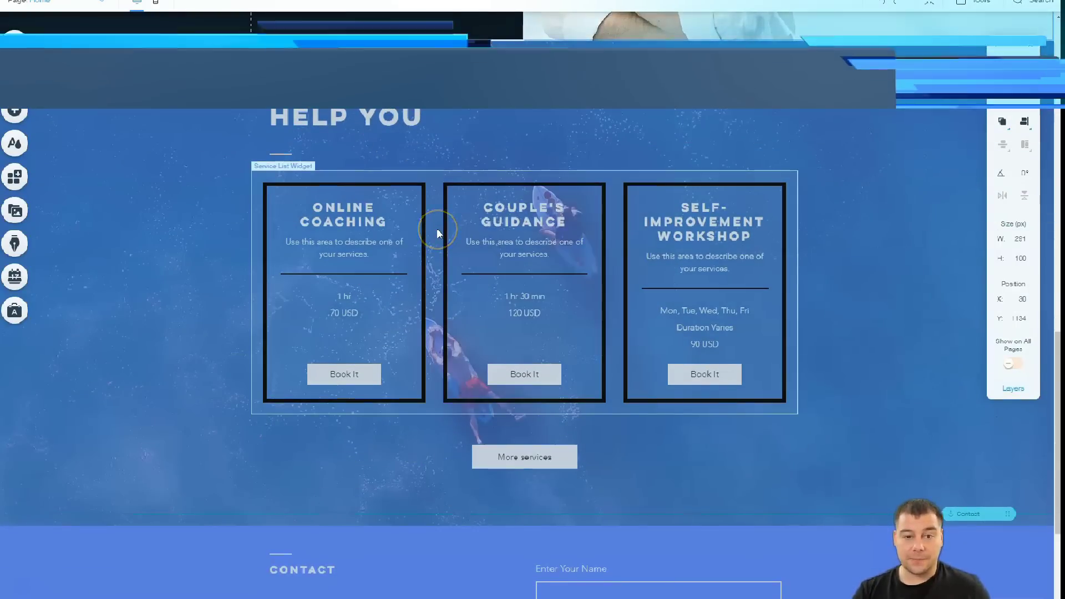
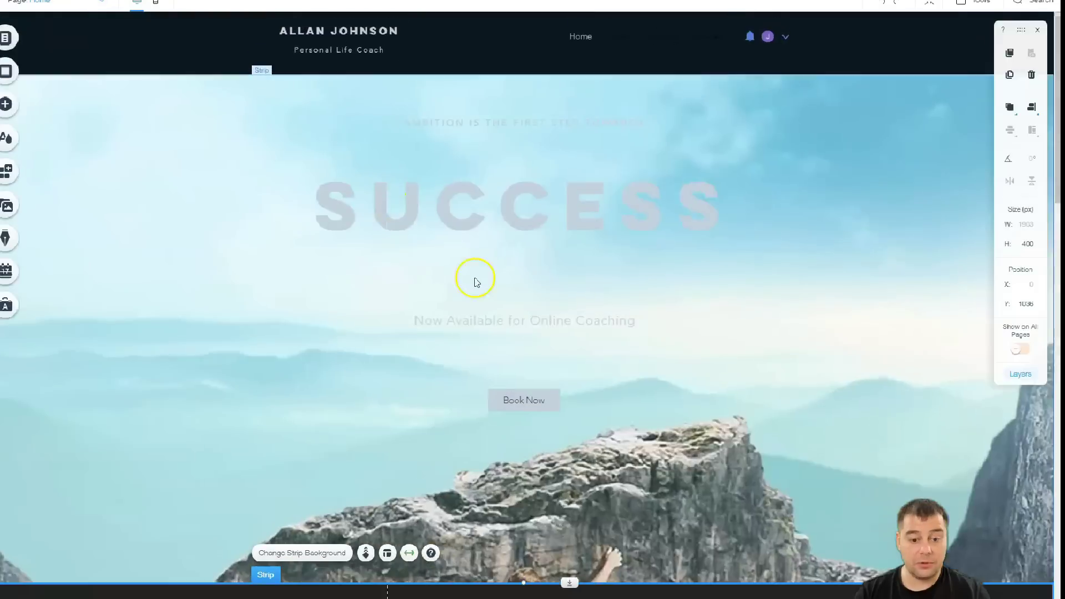
# Extend the height of the empty dark strip above the About Me section to about 603 px
pyautogui.scroll(-5, 624, 358)
pyautogui.scroll(1, 616, 362)
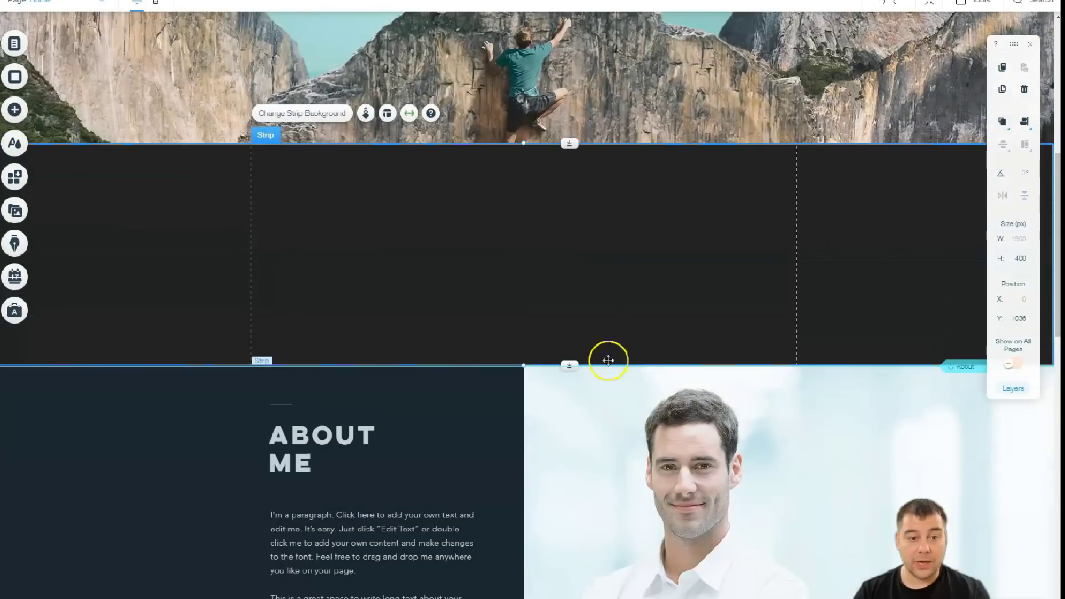
pyautogui.moveTo(571, 364); pyautogui.dragTo(573, 482)
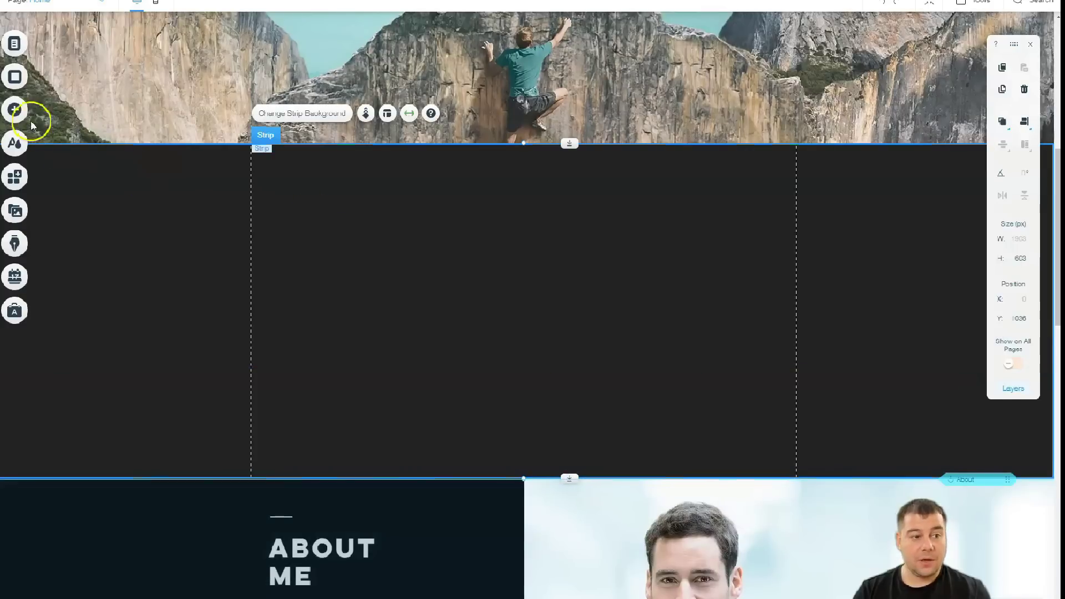
# Add a Big Title text element near the upper middle of the empty dark strip, at about X 376 px
pyautogui.click(17, 110)
pyautogui.click(51, 88)
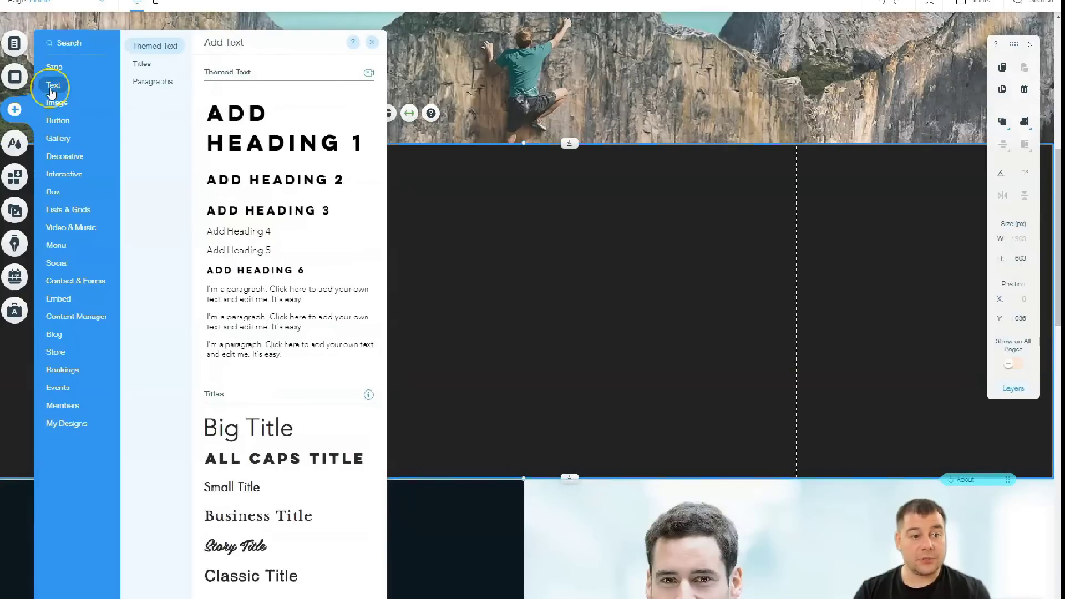
pyautogui.moveTo(248, 428); pyautogui.dragTo(497, 187)
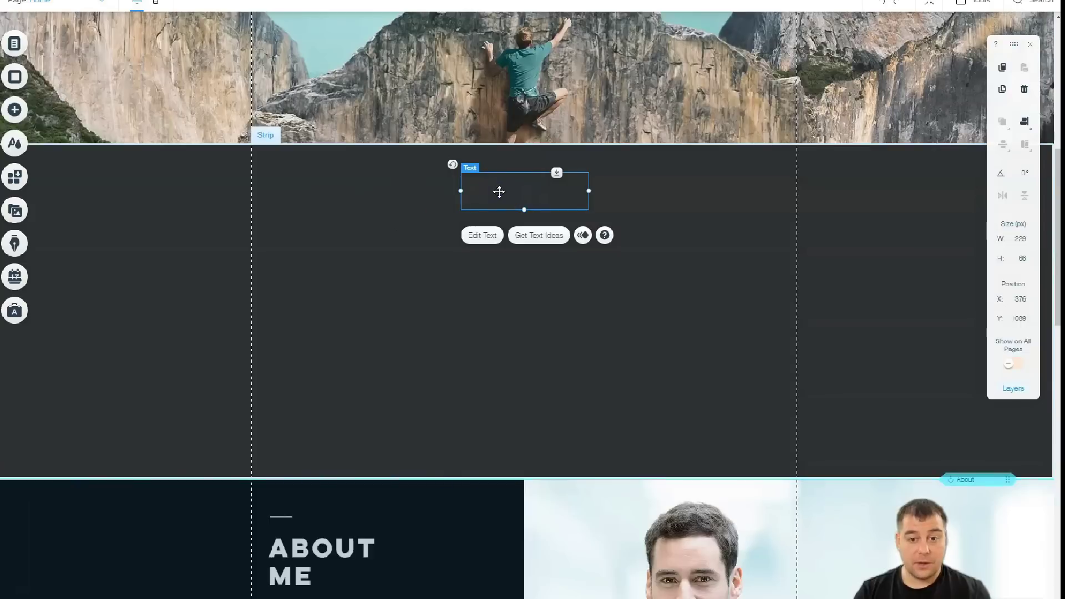
# Set the Big Title text color to a light gray theme color and close its text settings
pyautogui.click(378, 366)
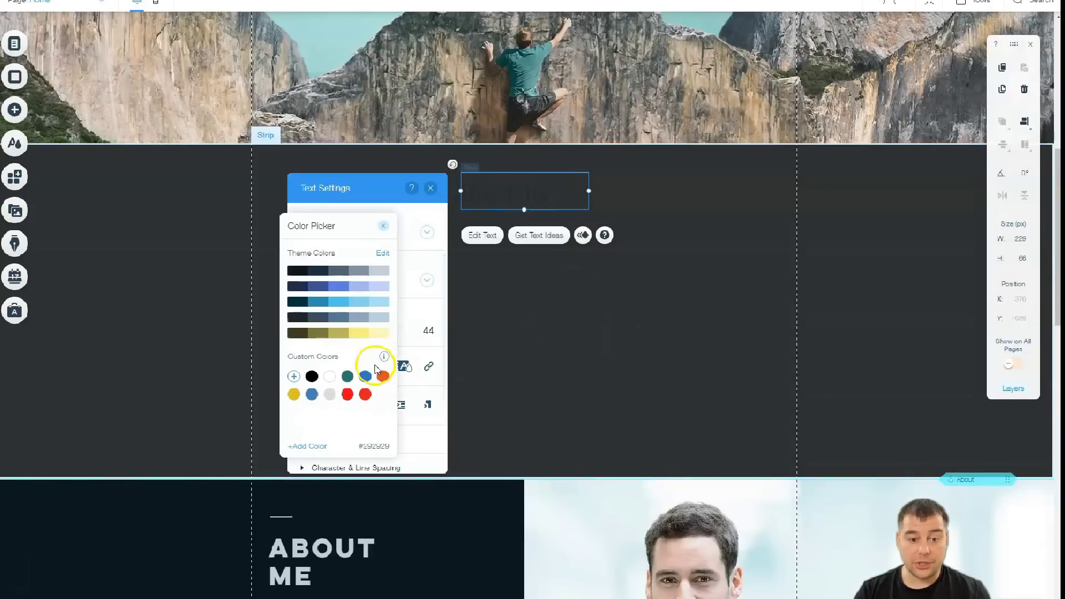
pyautogui.click(368, 272)
pyautogui.click(430, 187)
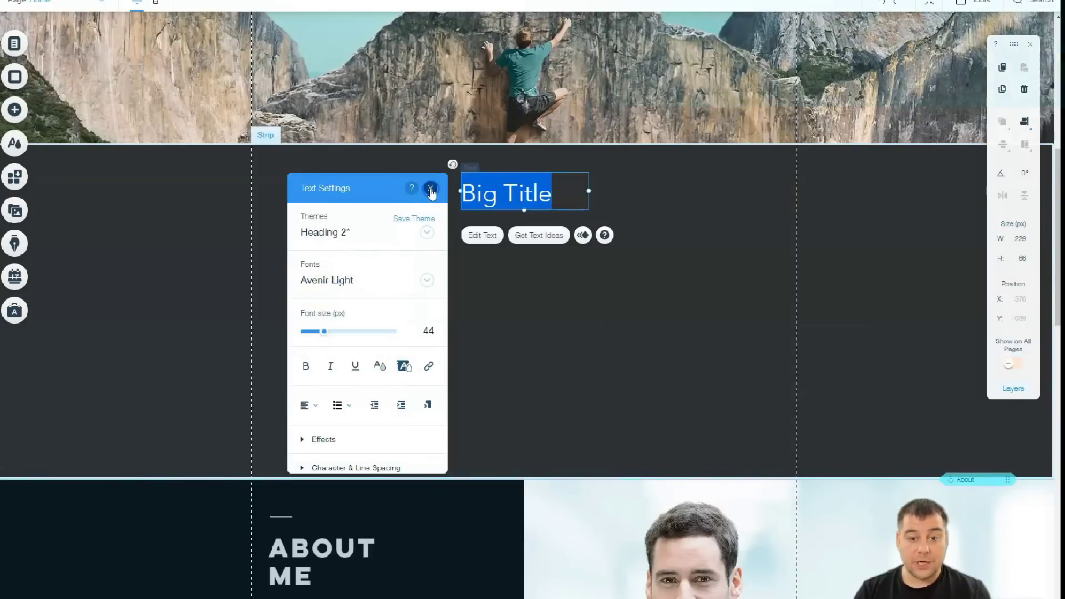
pyautogui.click(431, 188)
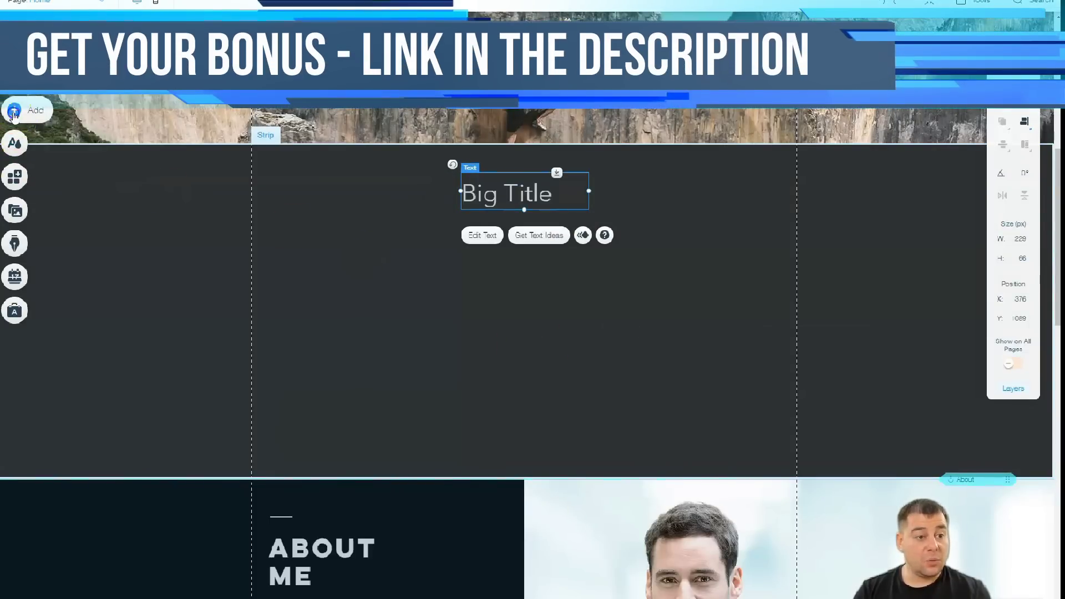
# Add a video player of about 480 by 270 px centered below the Big Title in the dark strip, at about X 250 px
pyautogui.click(15, 110)
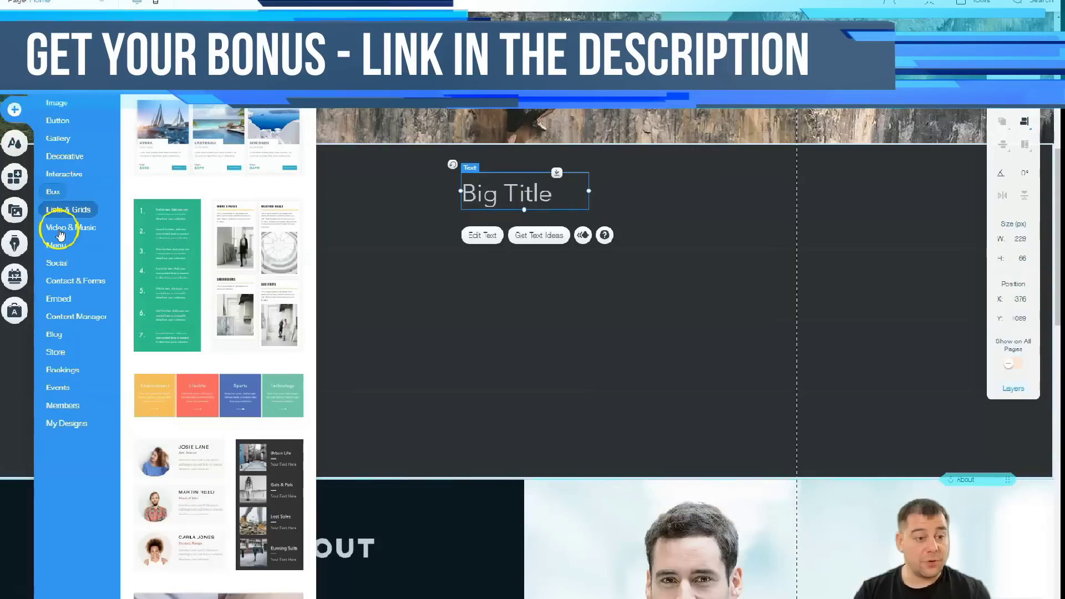
pyautogui.click(61, 232)
pyautogui.moveTo(245, 254); pyautogui.dragTo(483, 340)
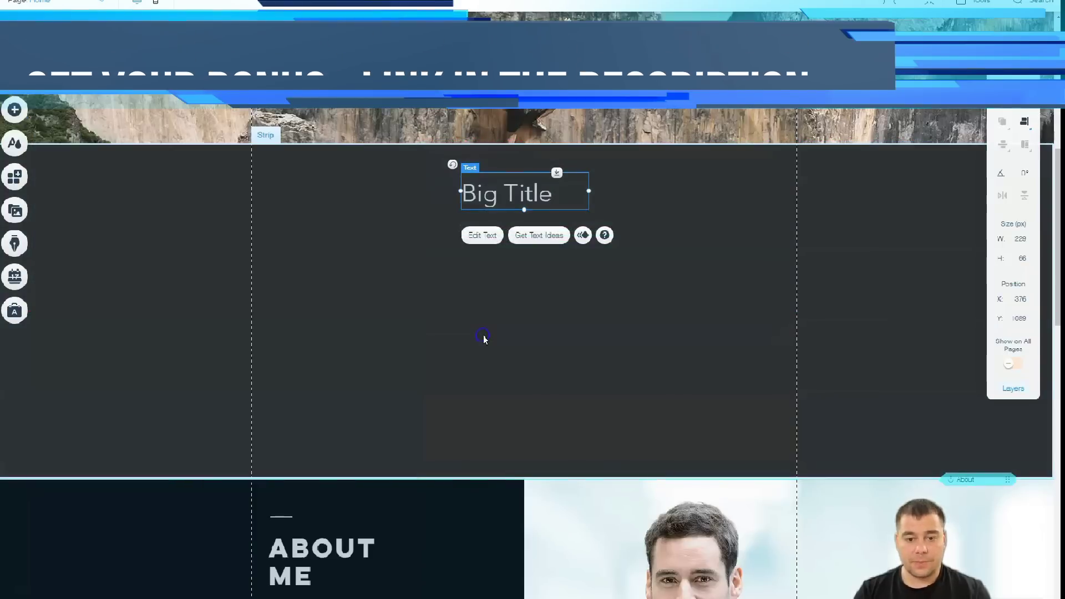
pyautogui.moveTo(568, 320); pyautogui.dragTo(548, 318)
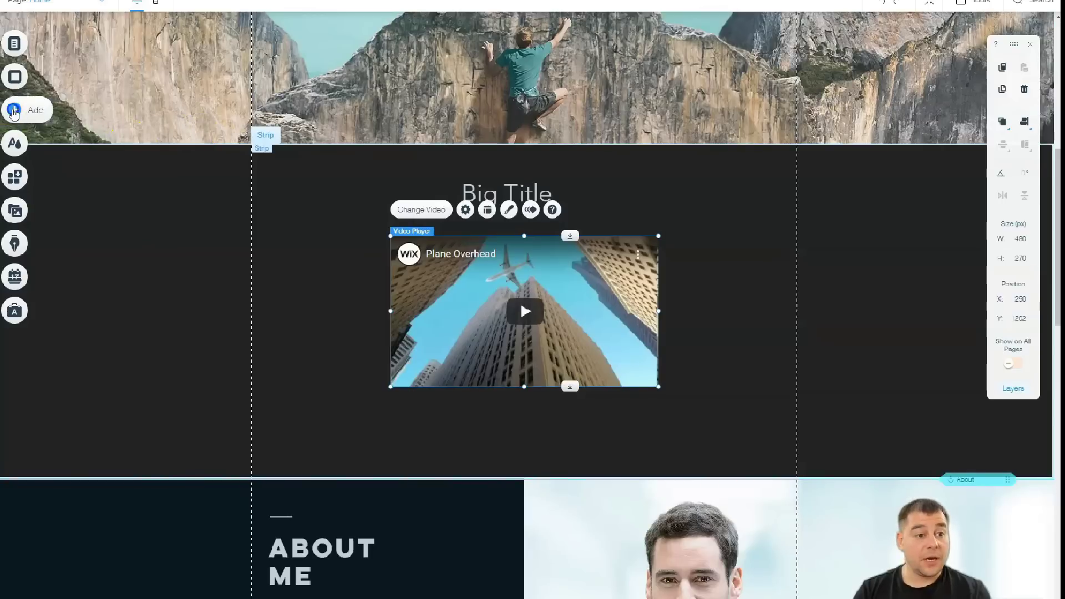
# Add a themed button centered below the video player in the strip, at about X 418, Y 1547 px
pyautogui.click(15, 109)
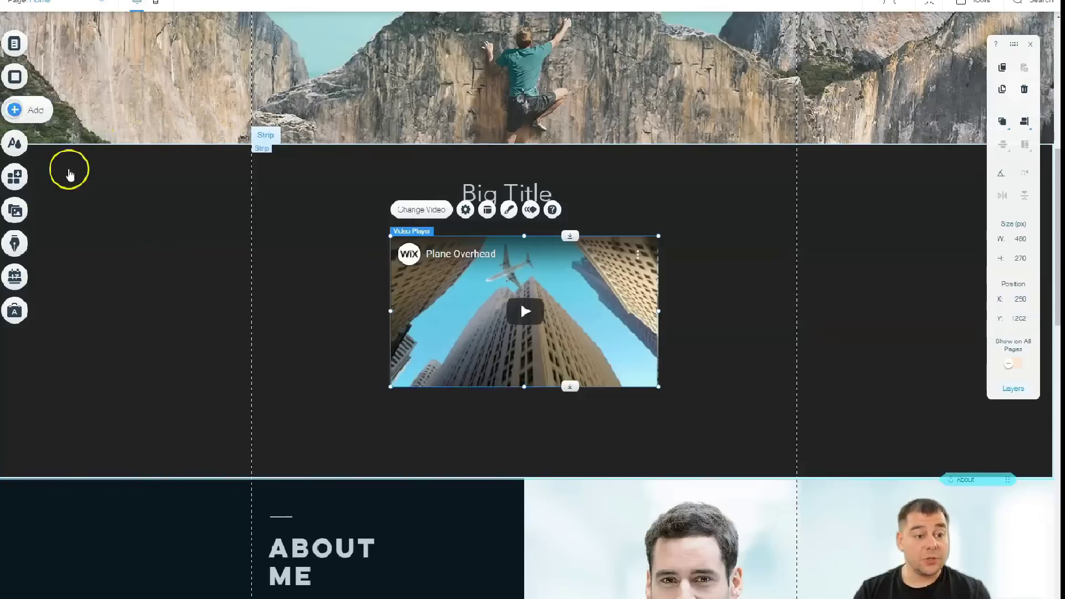
pyautogui.moveTo(60, 121)
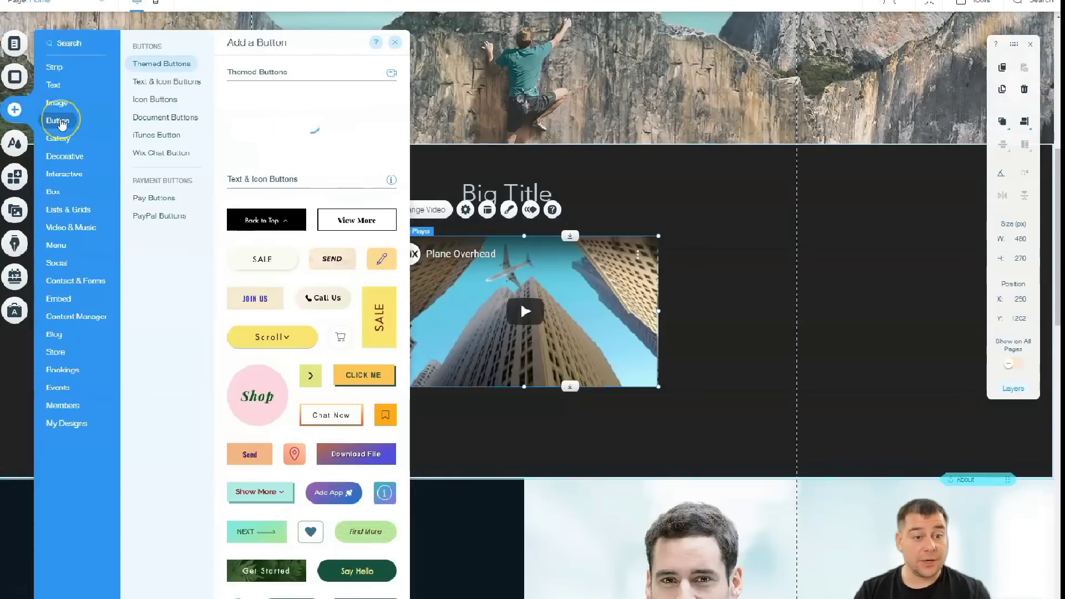
pyautogui.moveTo(268, 104); pyautogui.dragTo(520, 439)
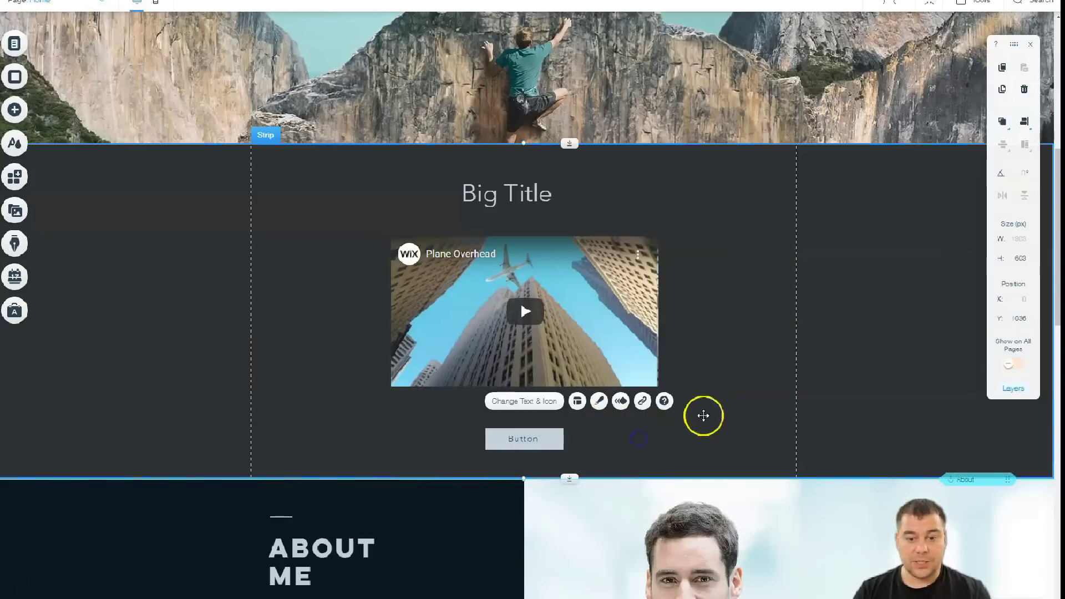
# Change the strip's background to the dark navy theme color #1E2A4B and close the background settings
pyautogui.click(74, 154)
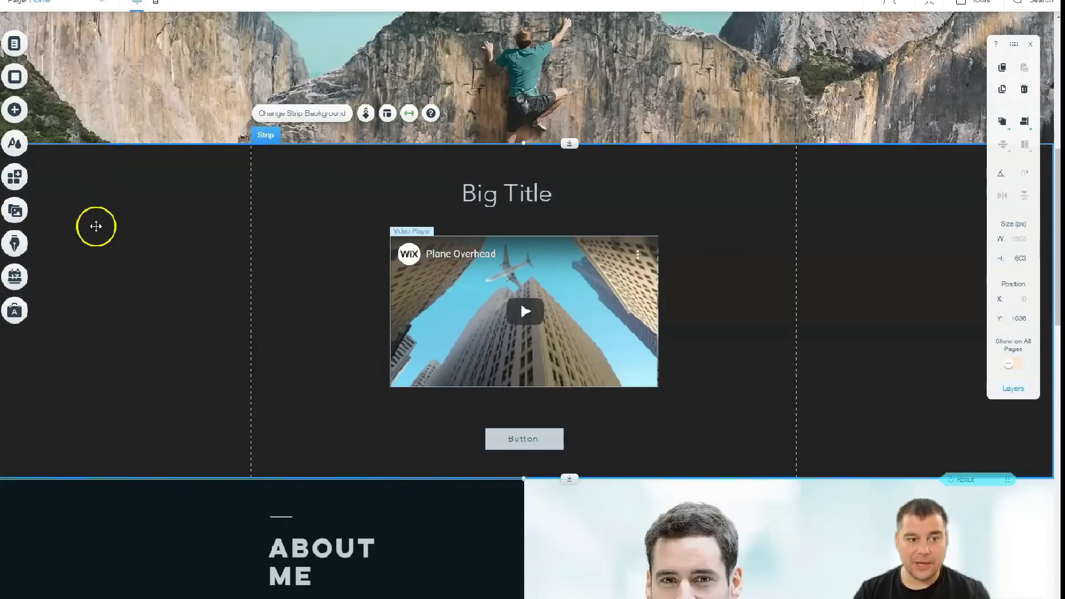
pyautogui.click(144, 187)
pyautogui.click(145, 178)
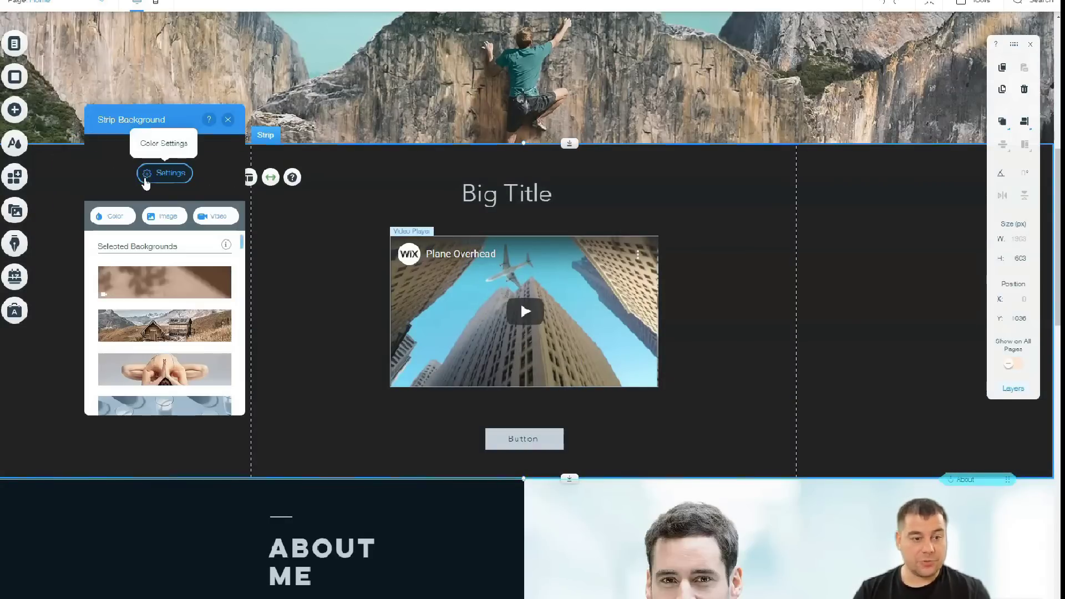
pyautogui.click(113, 217)
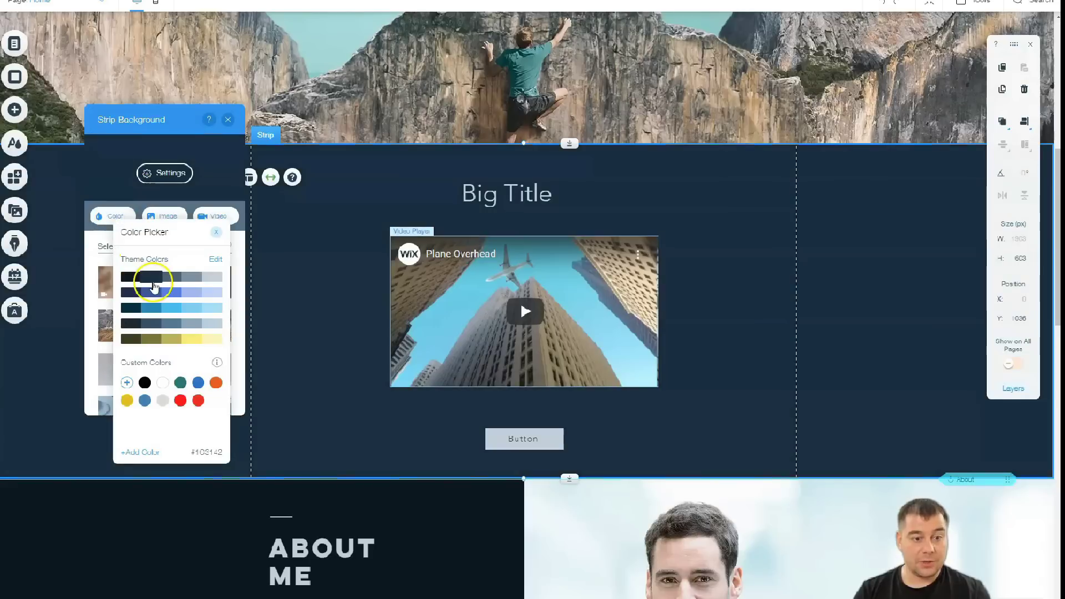
pyautogui.click(133, 277)
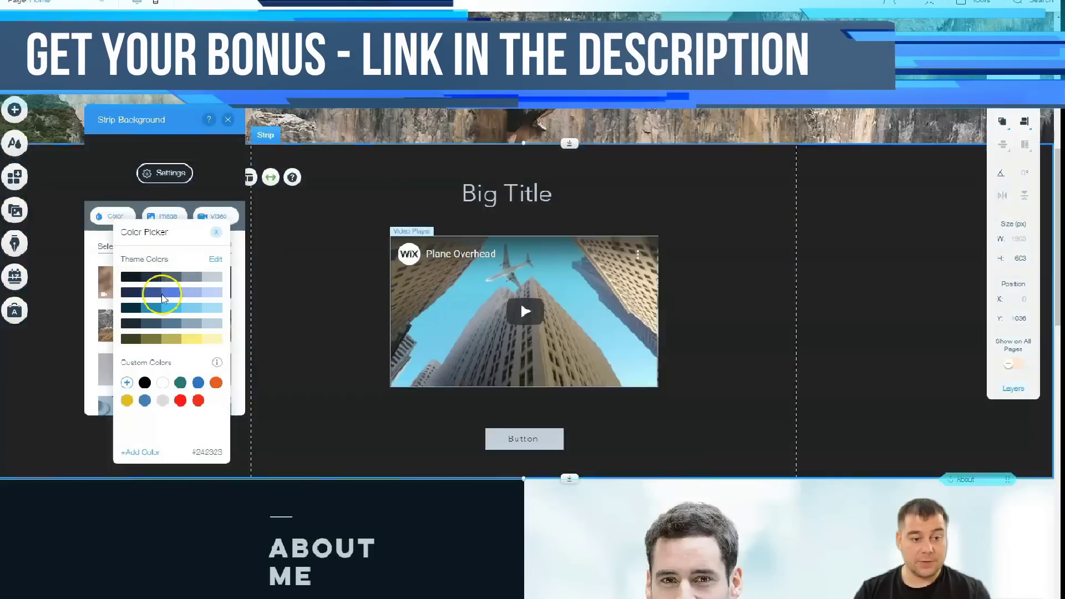
pyautogui.click(144, 297)
pyautogui.click(133, 293)
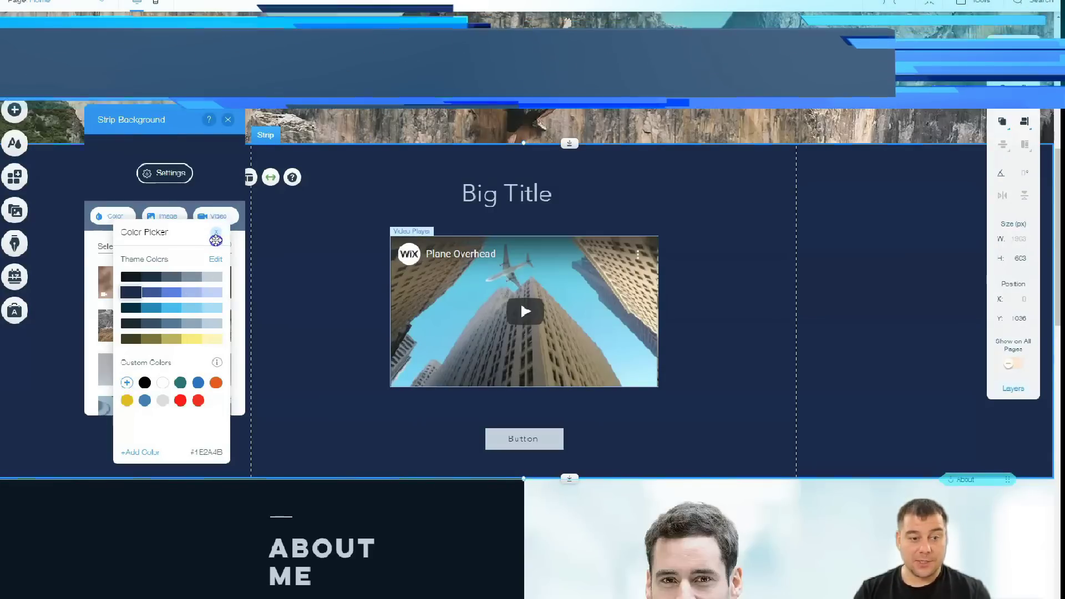
pyautogui.click(216, 232)
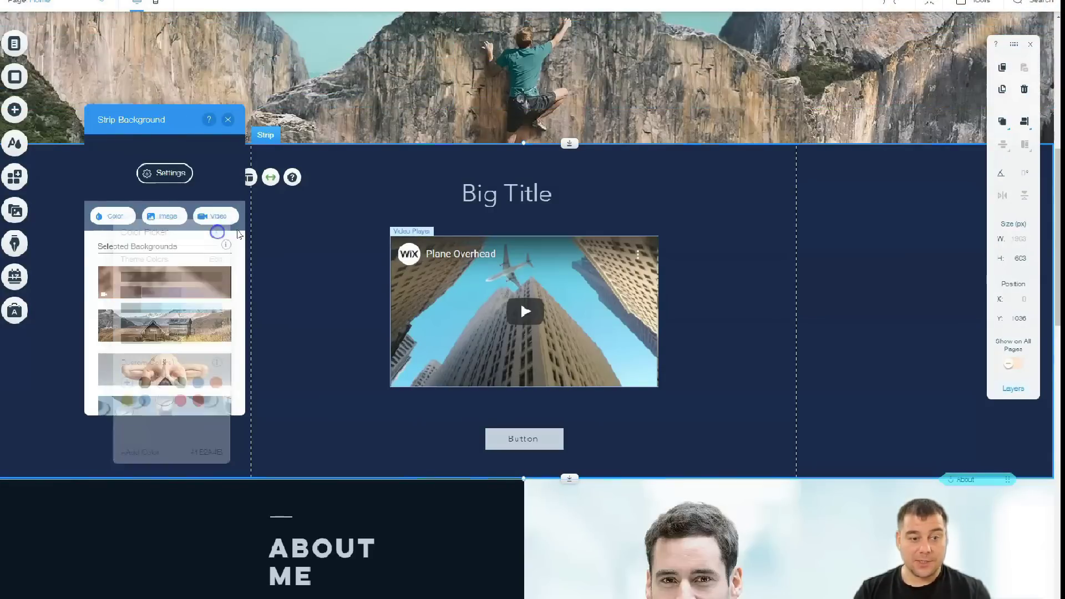
pyautogui.click(228, 120)
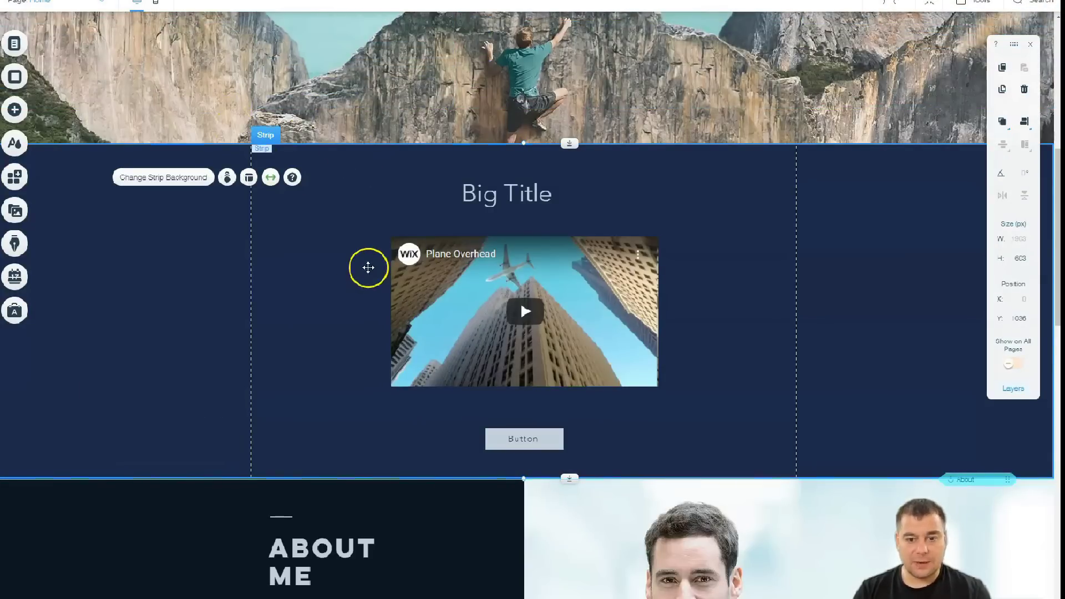
# Widen the button below the video on both sides to about 480 px, matching the video player's edges
pyautogui.scroll(-6, 368, 268)
pyautogui.scroll(10, 364, 263)
pyautogui.scroll(-7, 363, 266)
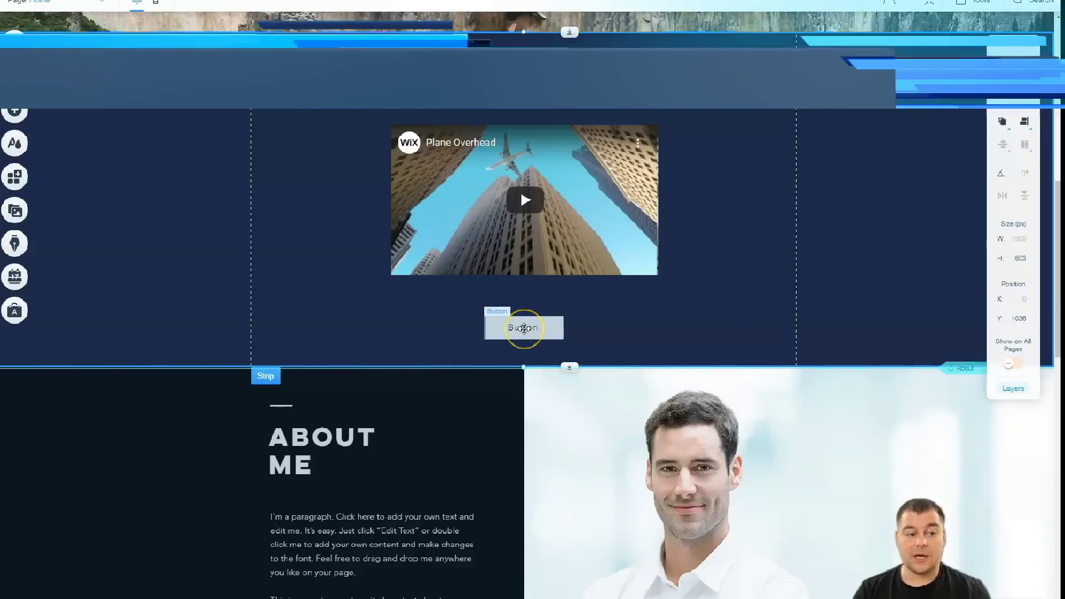
pyautogui.click(524, 329)
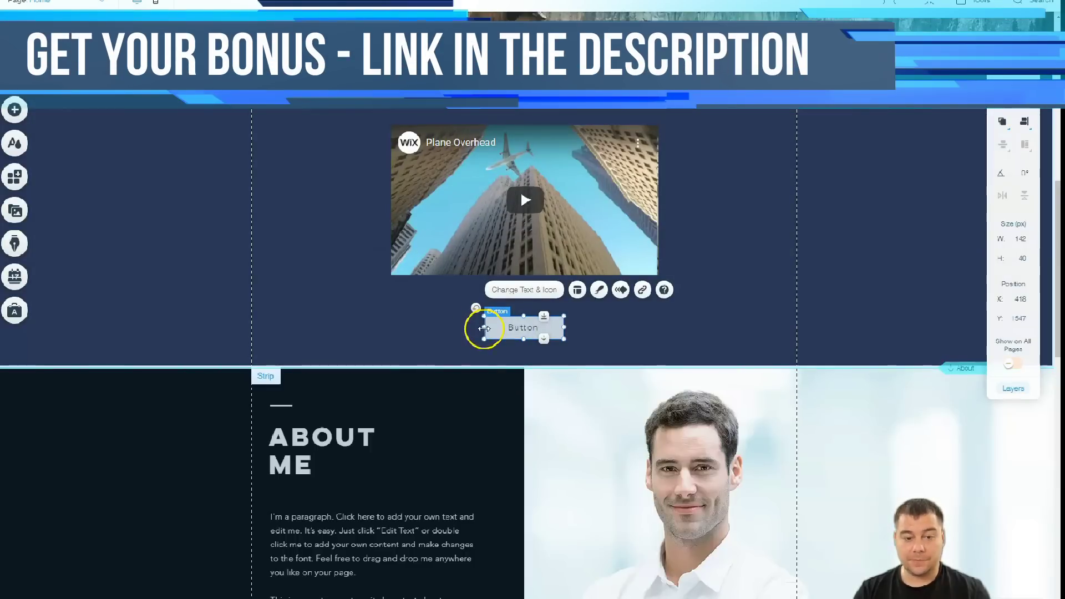
pyautogui.moveTo(484, 327); pyautogui.dragTo(387, 327)
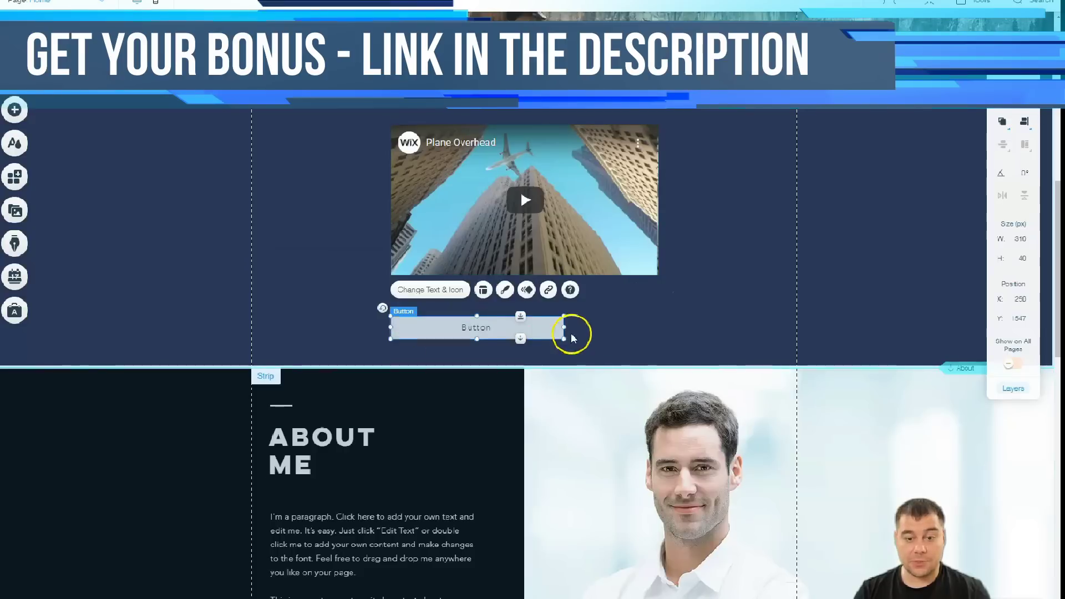
pyautogui.moveTo(564, 328); pyautogui.dragTo(658, 328)
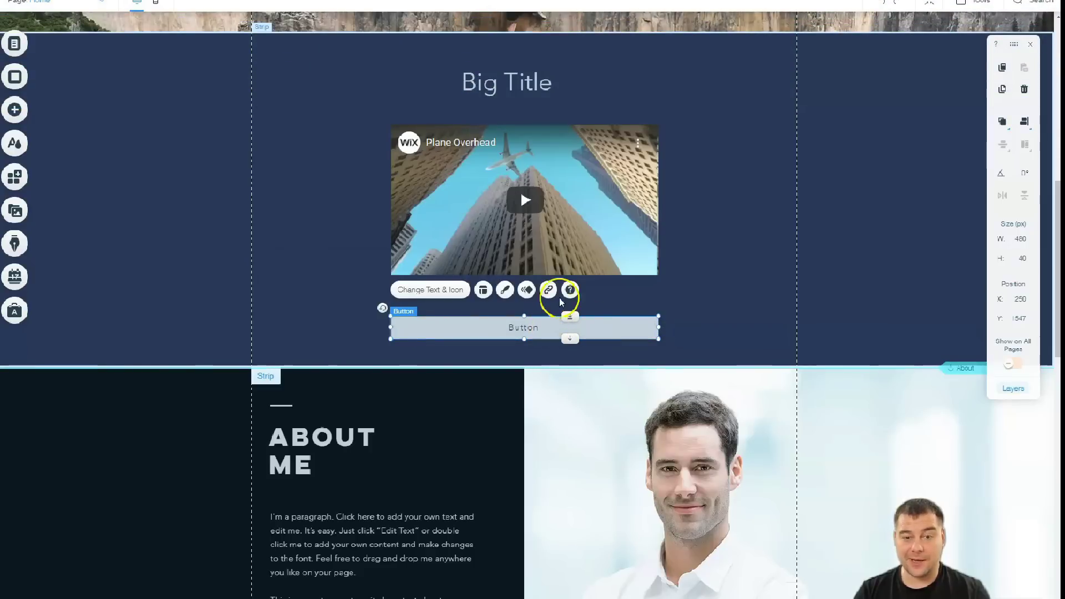
# Examine the button's link types and the Email link fields, closing the link settings without adding a link
pyautogui.click(549, 290)
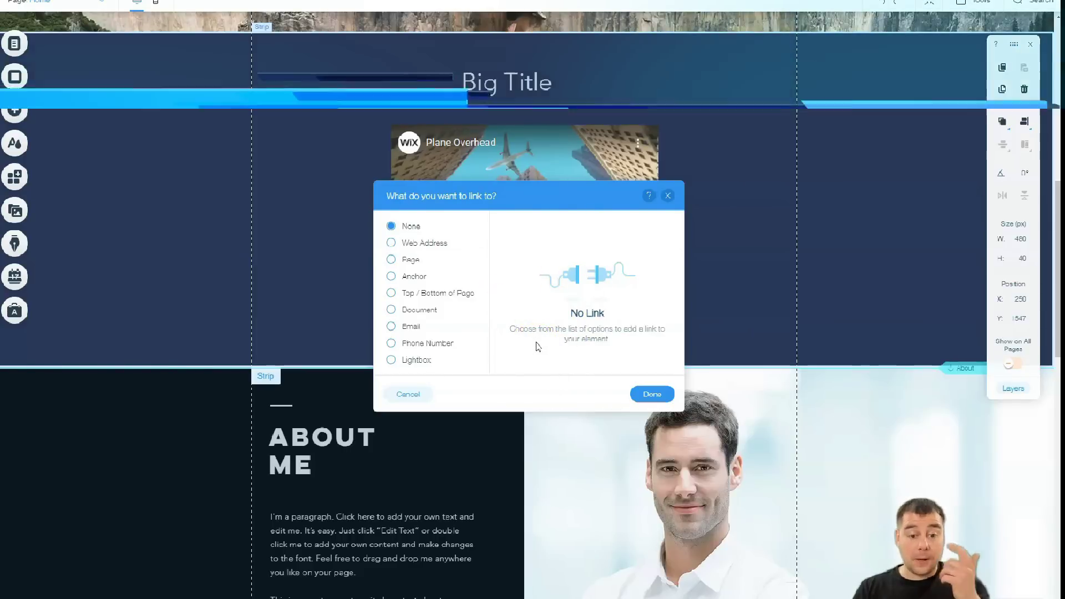
pyautogui.click(391, 327)
pyautogui.click(524, 309)
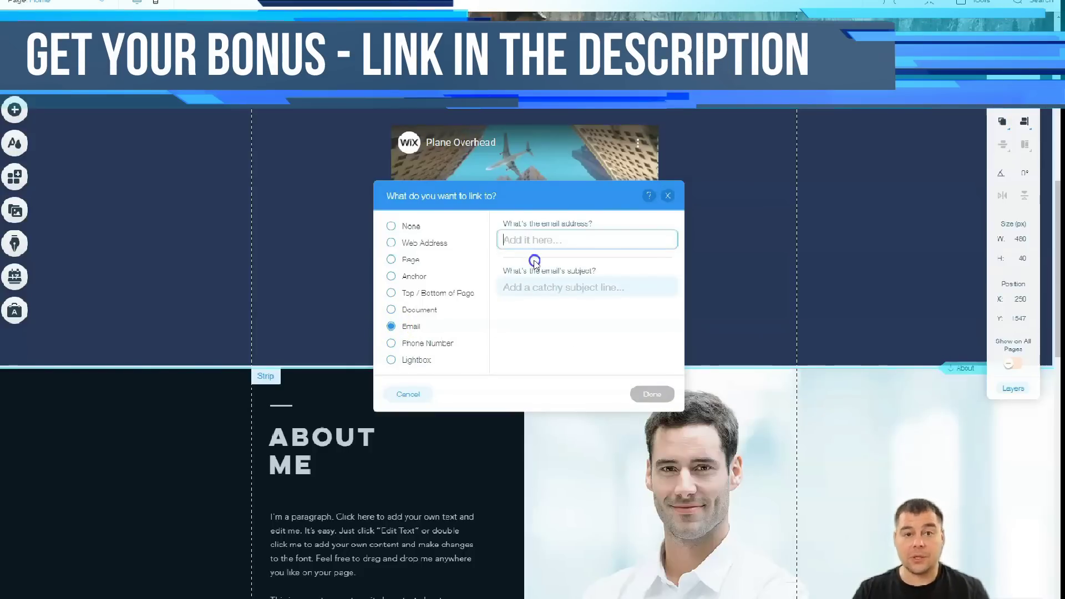
pyautogui.click(524, 384)
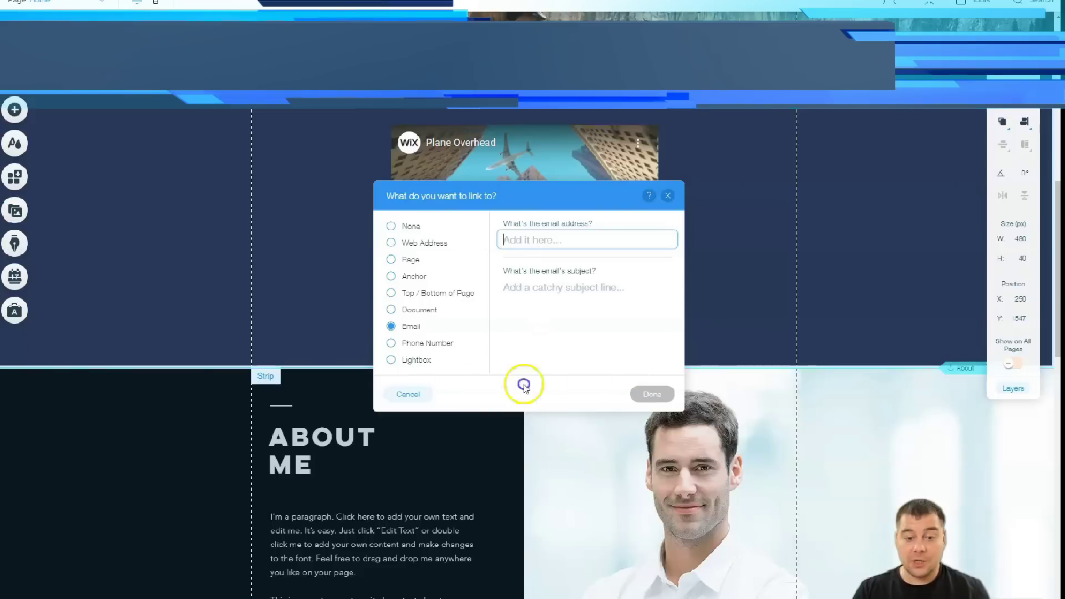
pyautogui.click(668, 195)
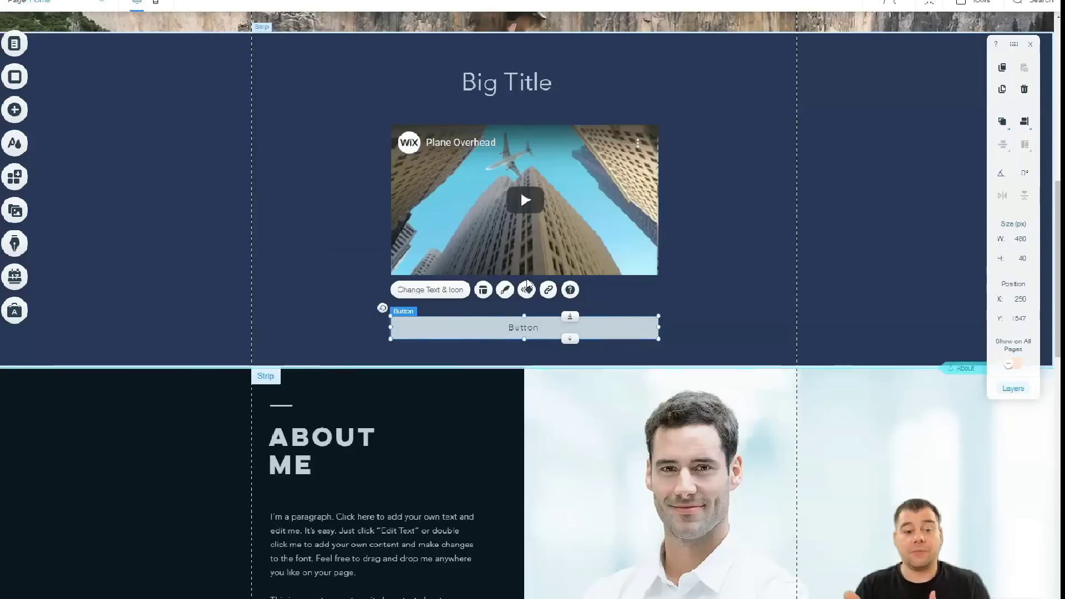
# Review the whole Home page from the contact footer up through services, About Me and the new video strip to the header
pyautogui.scroll(9, 543, 192)
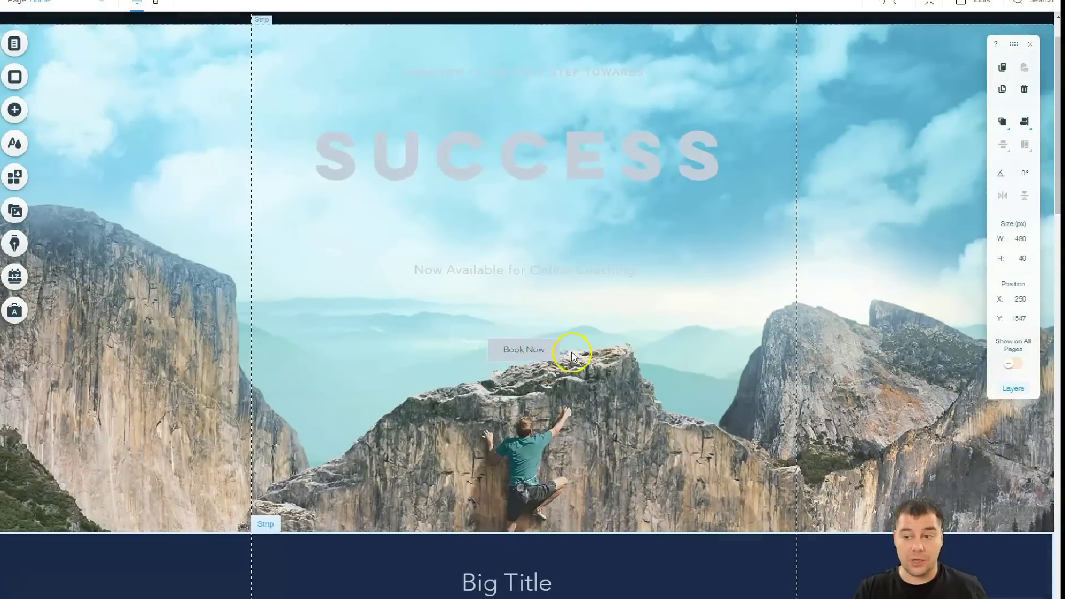
pyautogui.scroll(-12, 549, 349)
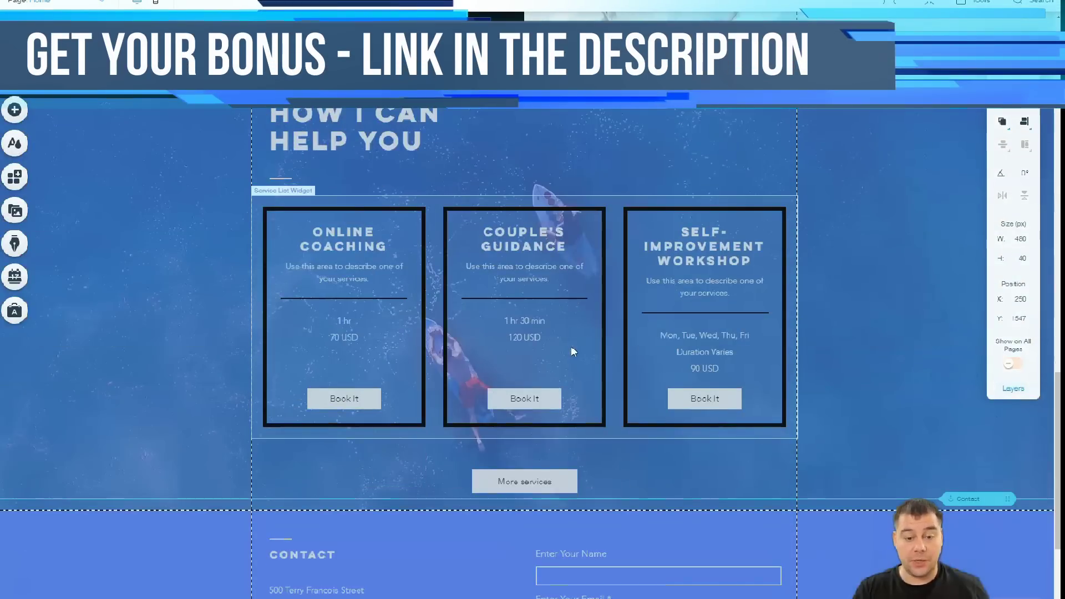
pyautogui.scroll(-4, 571, 345)
pyautogui.click(996, 305)
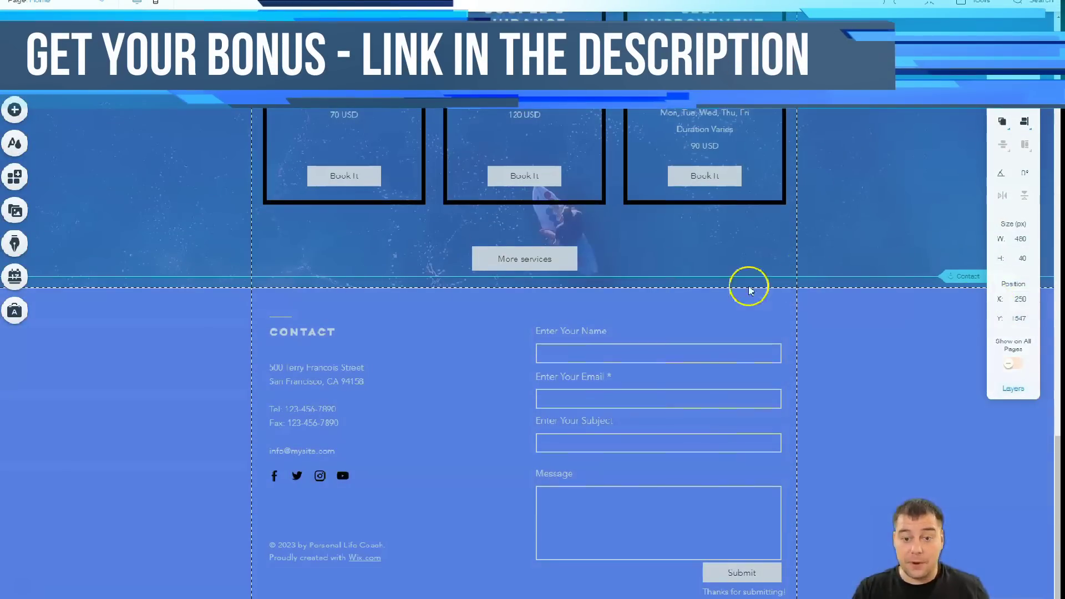
pyautogui.scroll(1, 897, 298)
pyautogui.scroll(8, 897, 293)
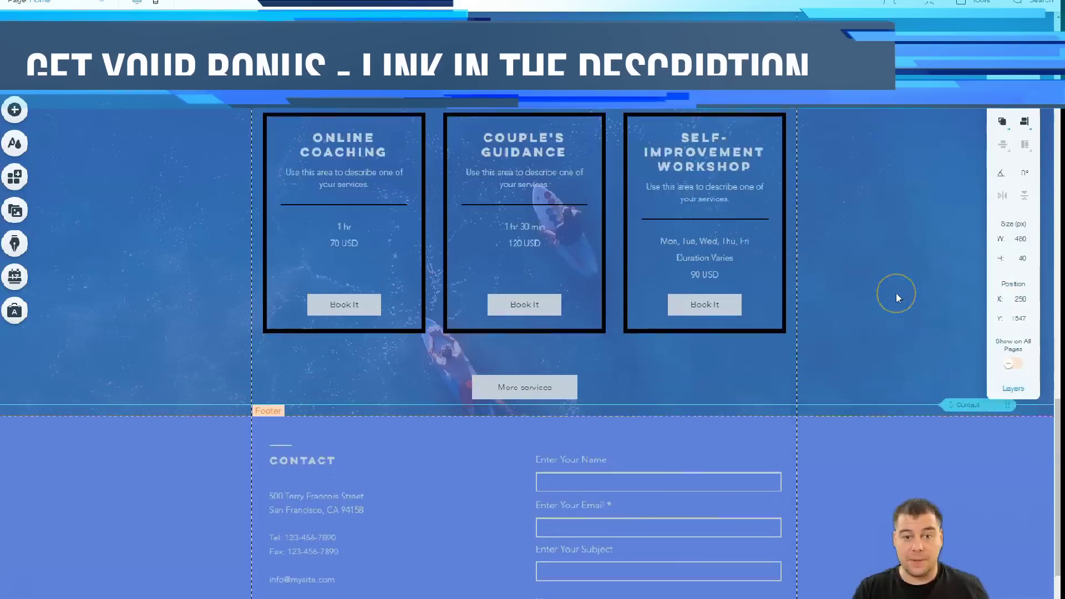
pyautogui.scroll(8, 898, 298)
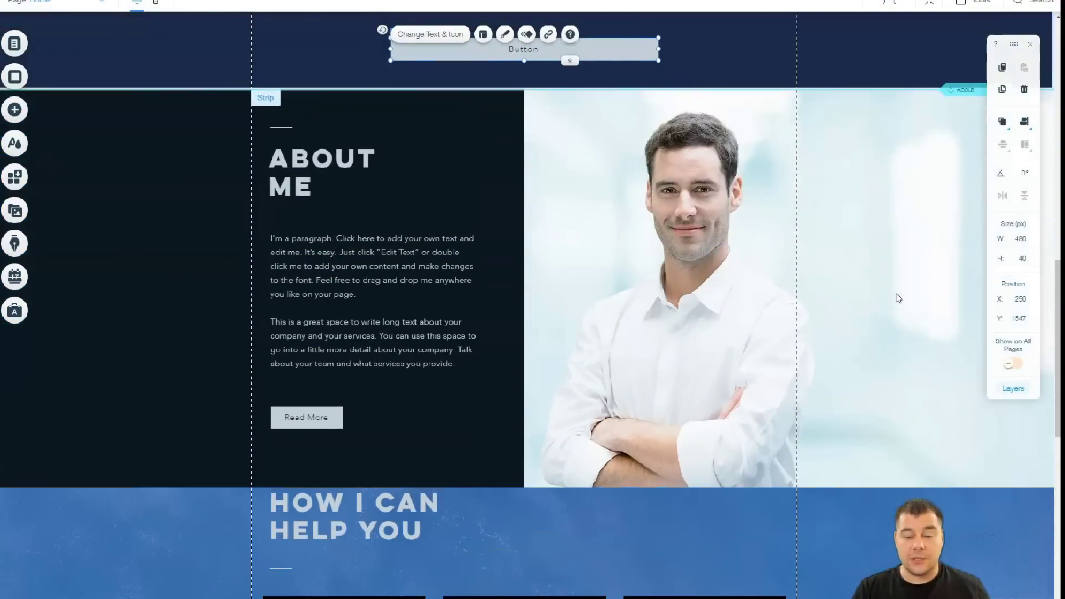
pyautogui.scroll(4, 897, 298)
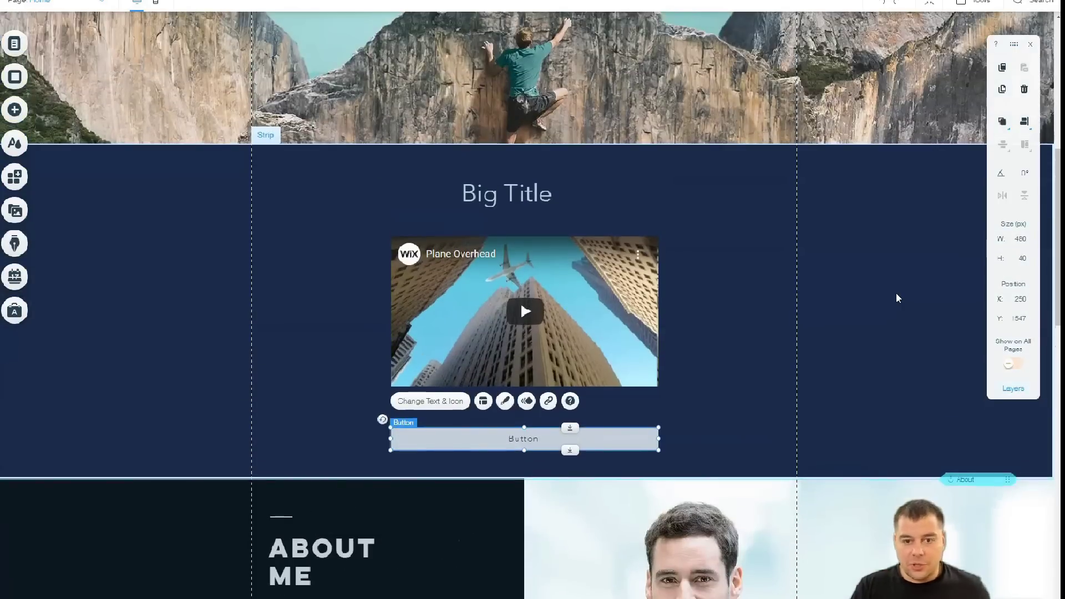
pyautogui.scroll(2, 897, 298)
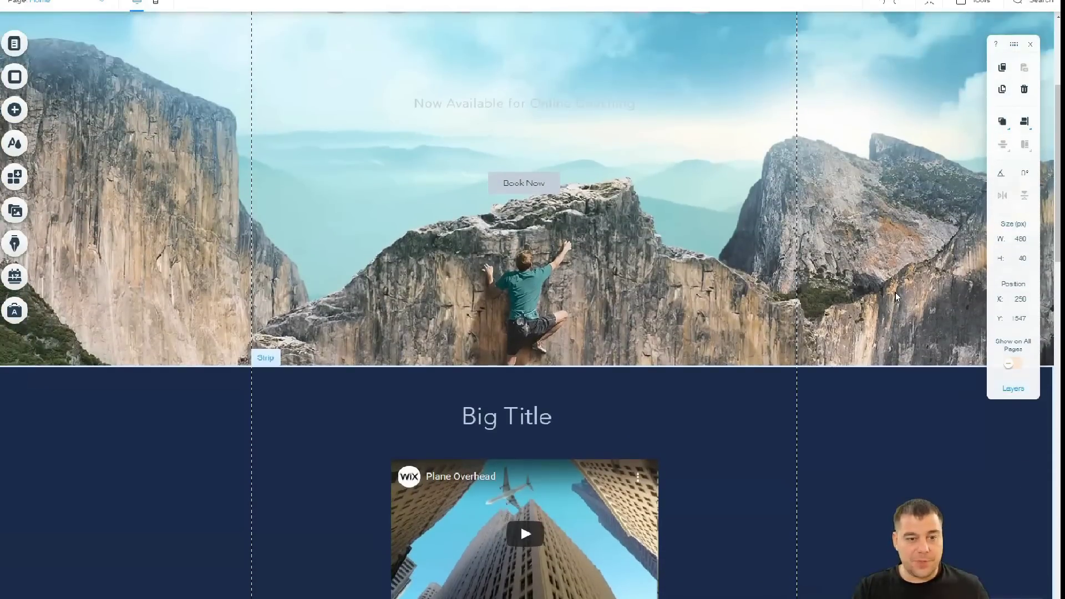
pyautogui.scroll(4, 896, 297)
pyautogui.scroll(-1, 895, 295)
pyautogui.scroll(1, 727, 231)
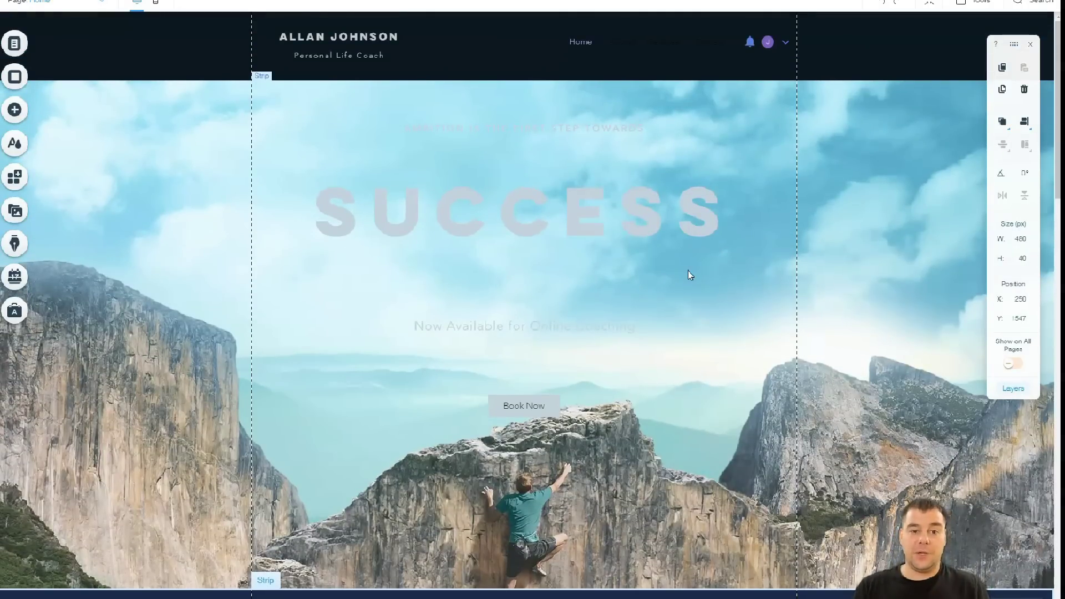
pyautogui.click(913, 22)
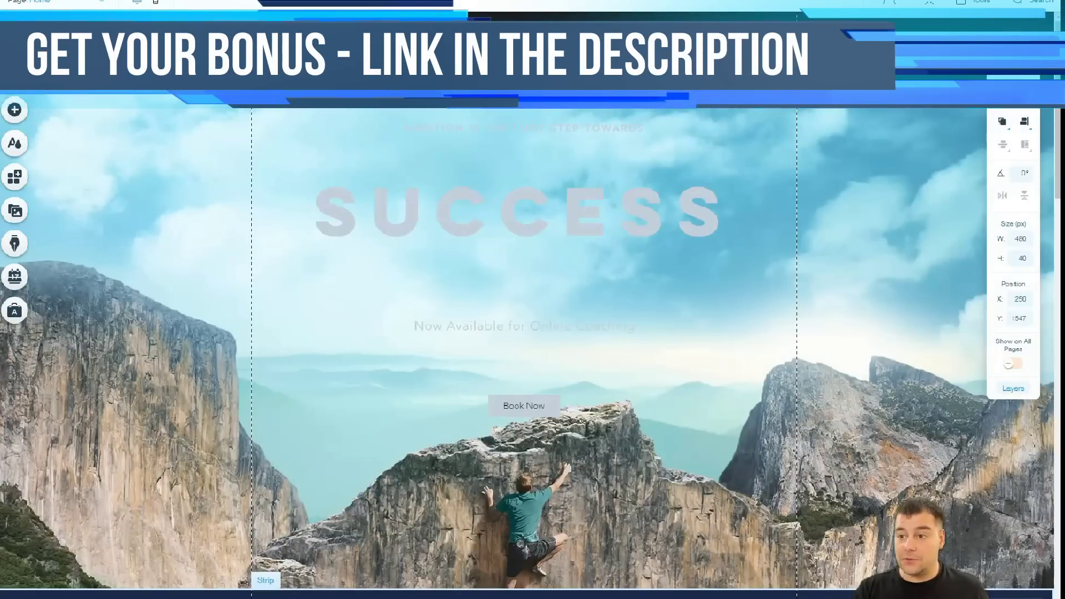
pyautogui.click(663, 378)
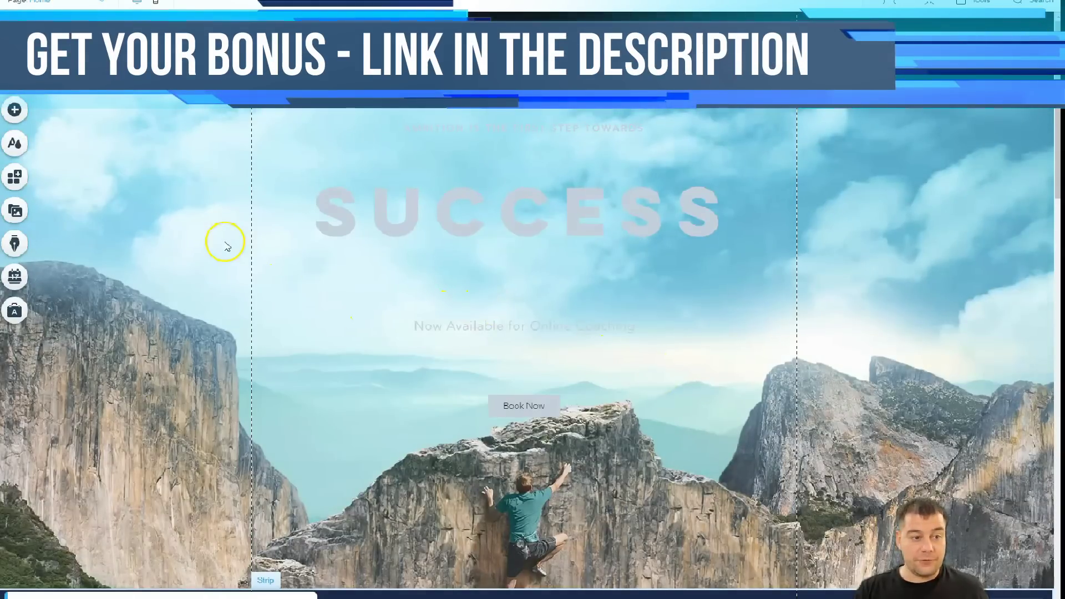
# Browse the Marketing category apps in the Wix App Market
pyautogui.click(15, 178)
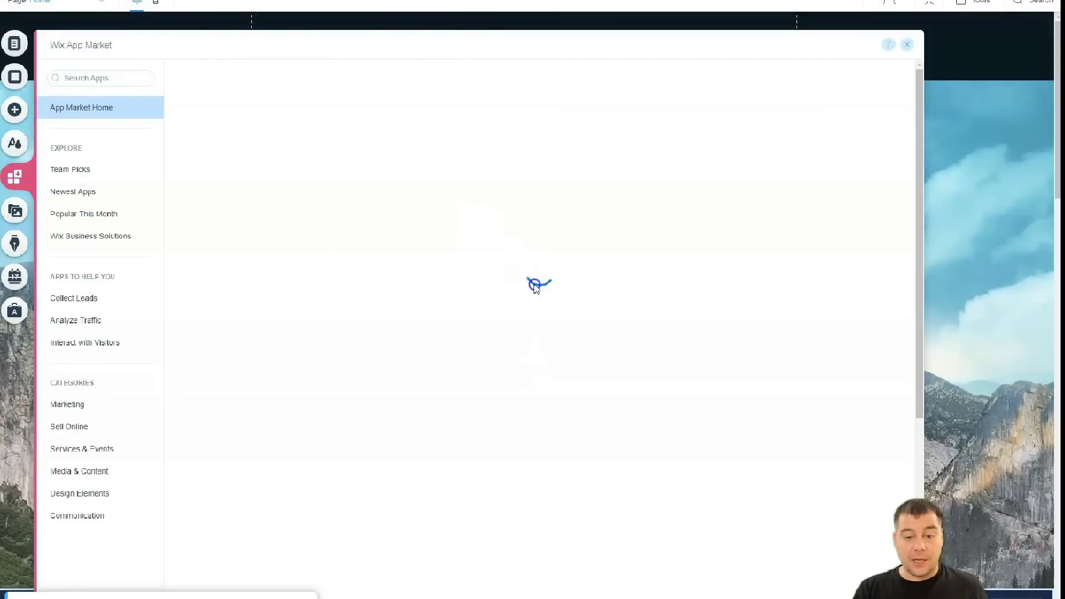
pyautogui.click(115, 379)
pyautogui.click(71, 404)
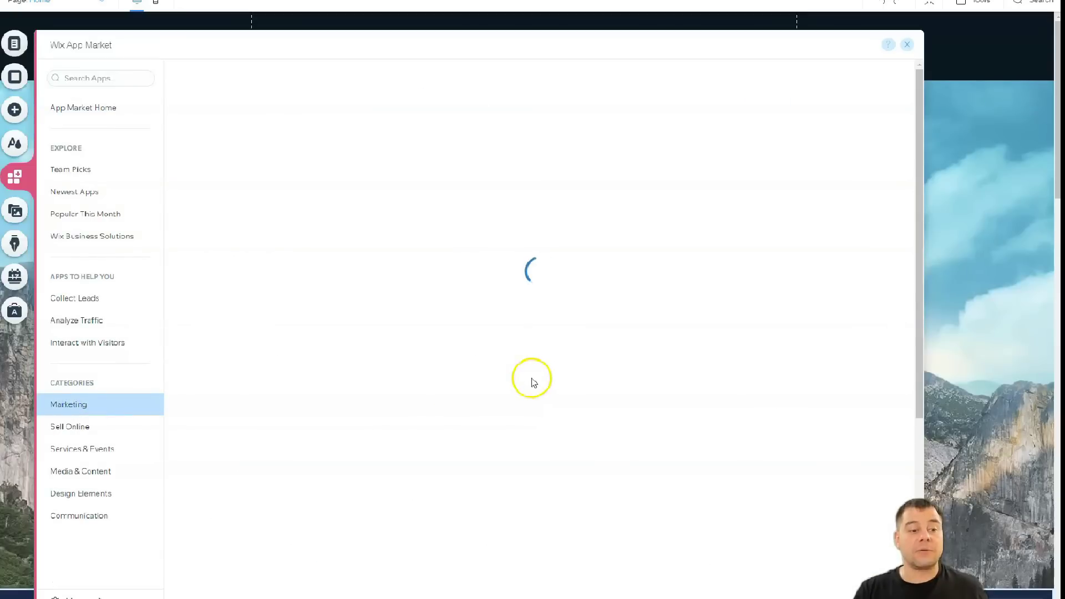
pyautogui.scroll(-3, 475, 316)
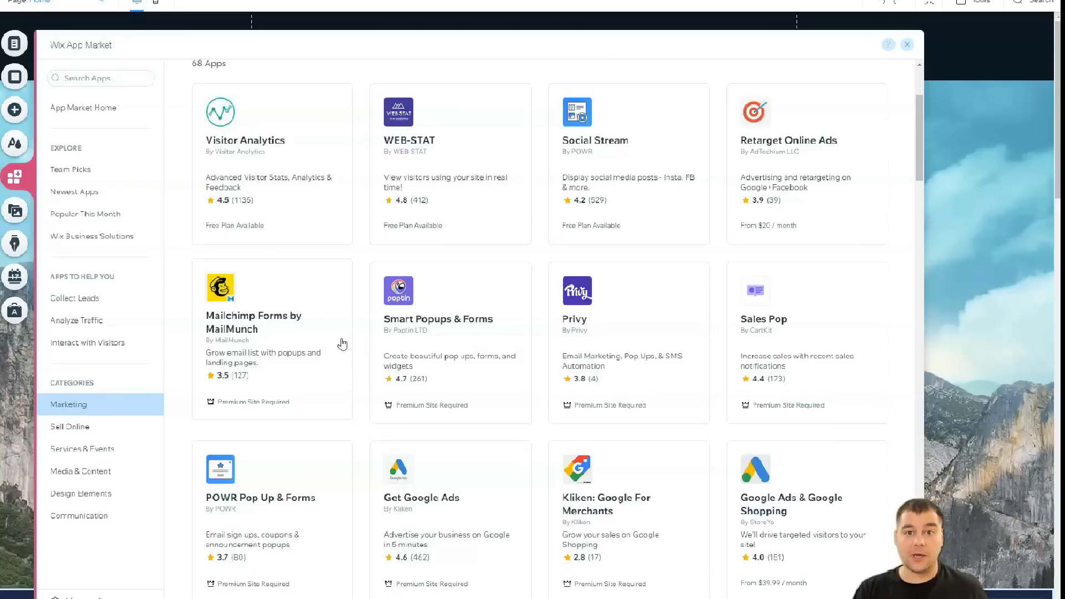
pyautogui.scroll(-20, 342, 345)
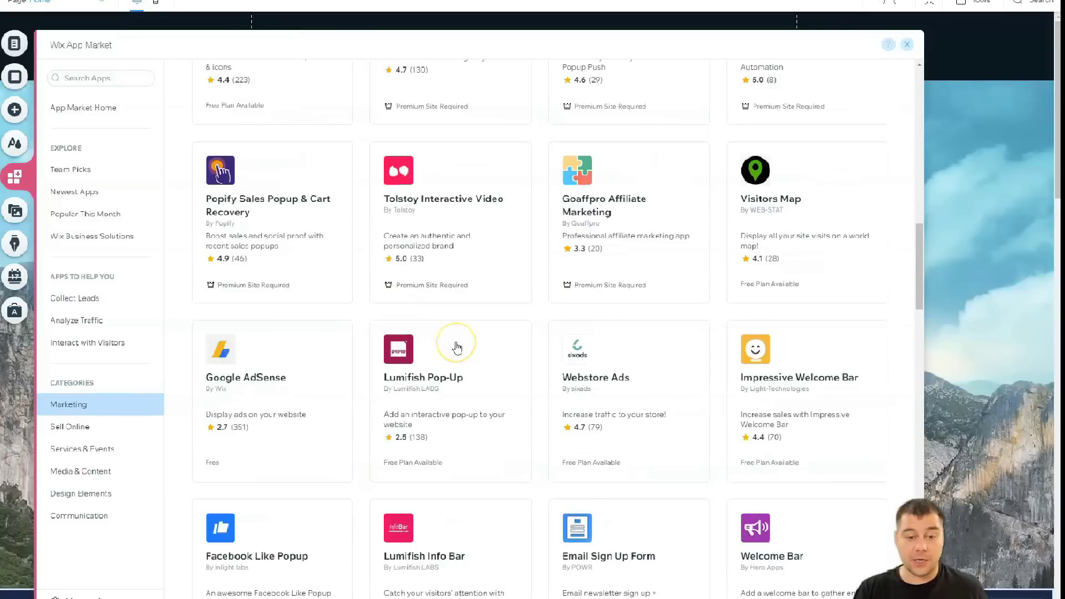
# Look further through the Marketing apps down to the hit counters, social feeds and mobile app tools, and close the App Market
pyautogui.scroll(-15, 457, 348)
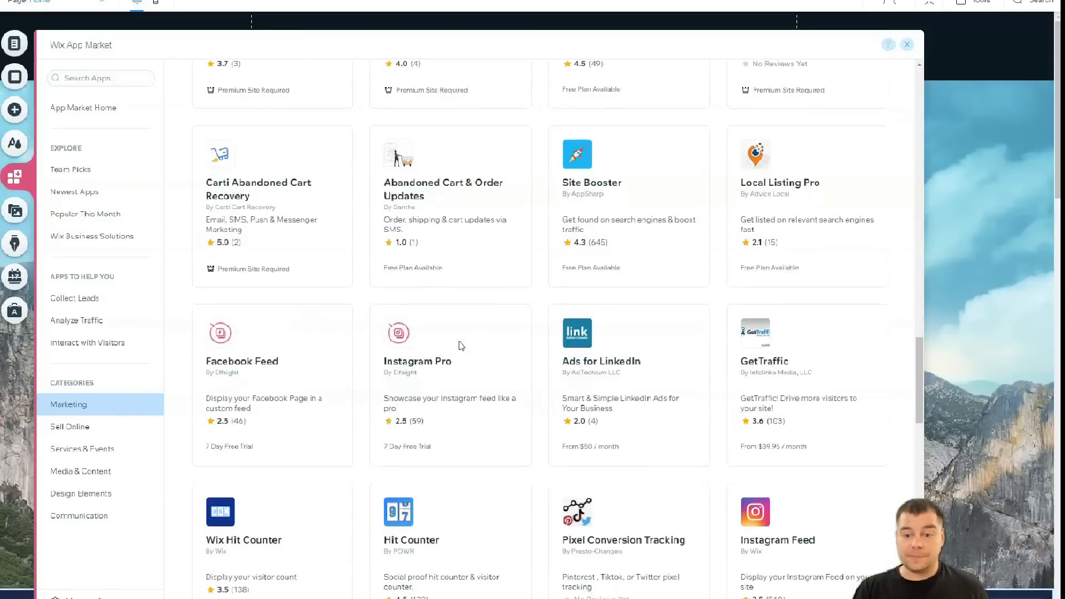
pyautogui.scroll(-3, 459, 333)
pyautogui.click(813, 208)
pyautogui.scroll(-3, 808, 217)
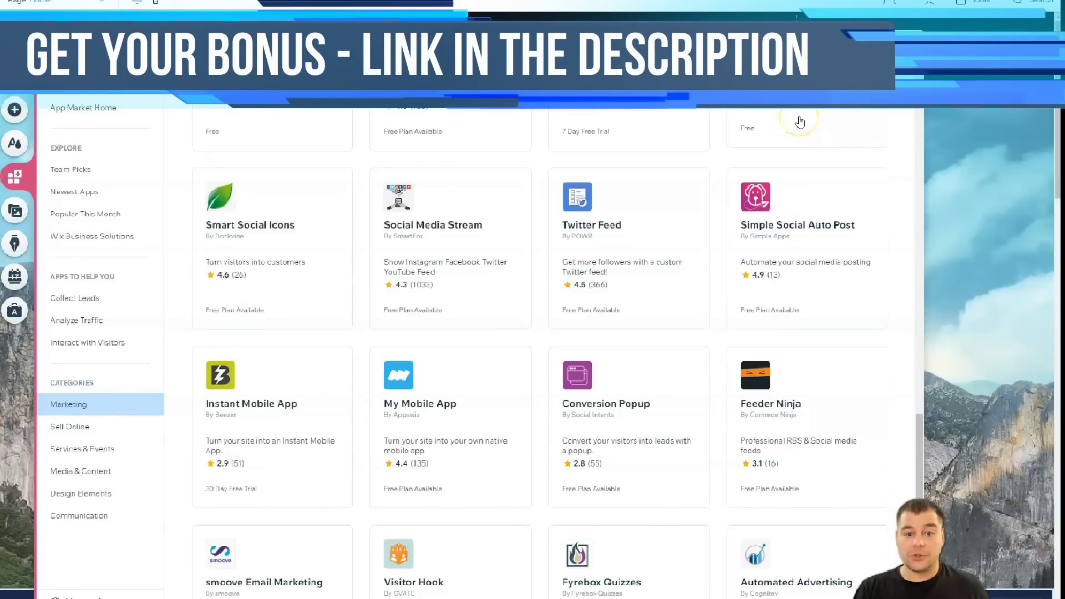
pyautogui.scroll(3, 781, 118)
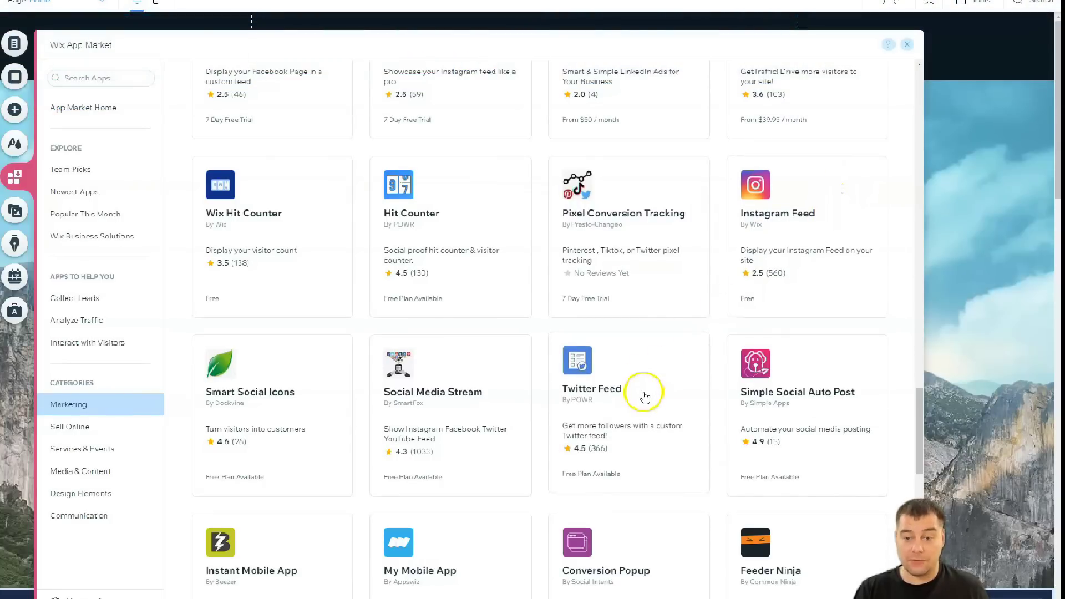
pyautogui.click(907, 45)
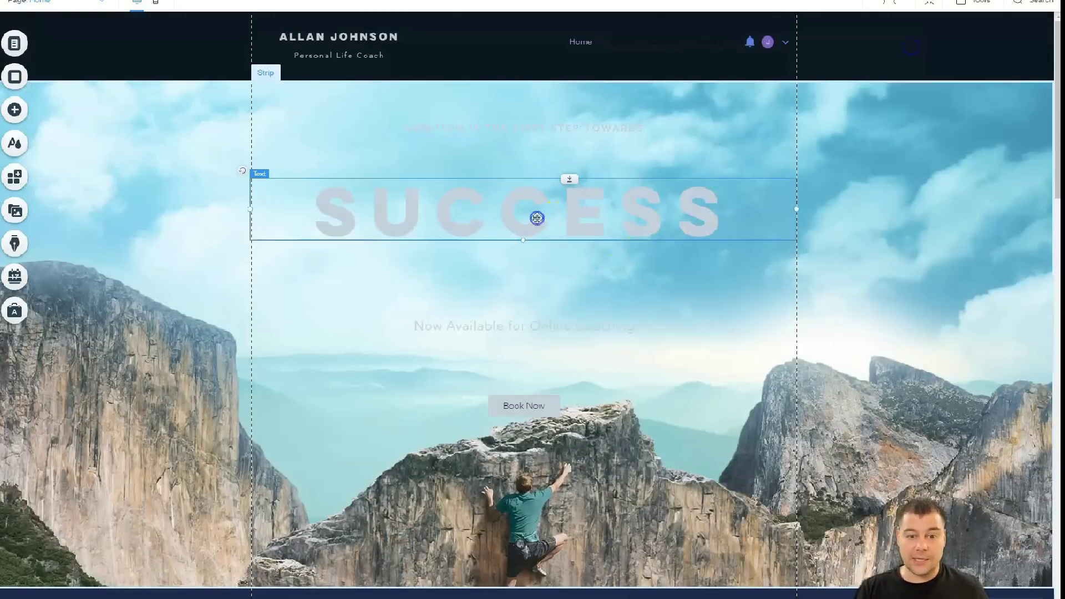
# Try the orange, teal and white custom colors on the SUCCESS hero heading, and set its text color to black (#000000)
pyautogui.doubleClick(537, 217)
pyautogui.click(902, 372)
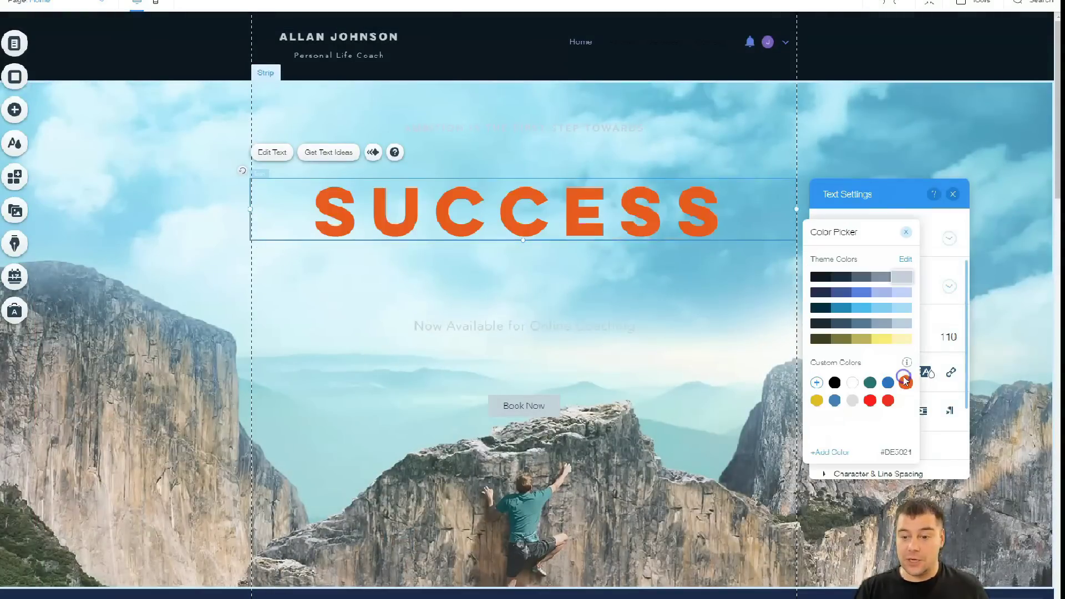
pyautogui.click(872, 384)
pyautogui.click(854, 384)
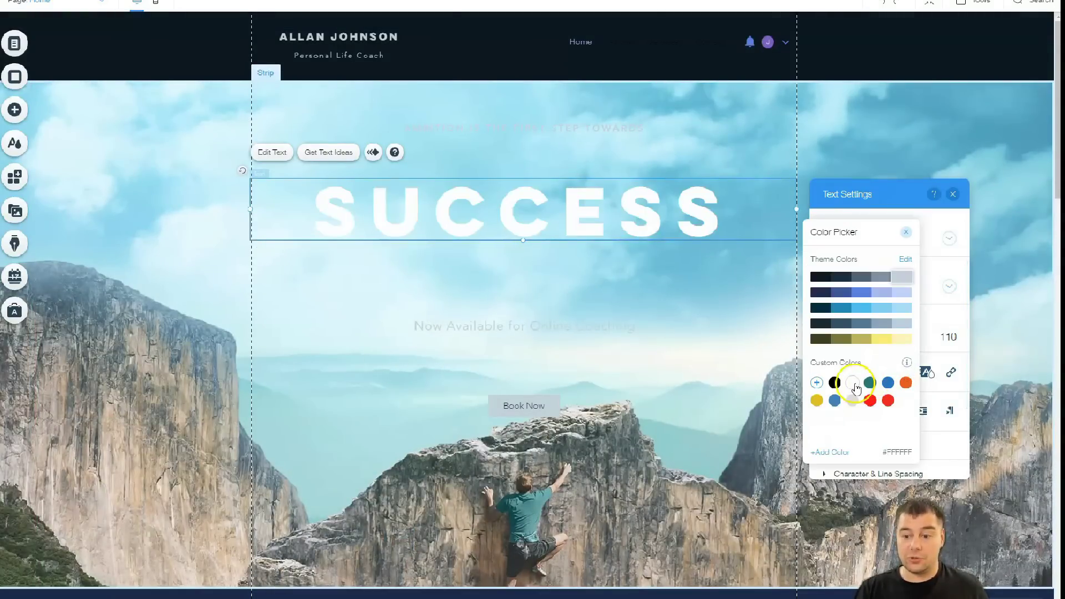
pyautogui.click(836, 384)
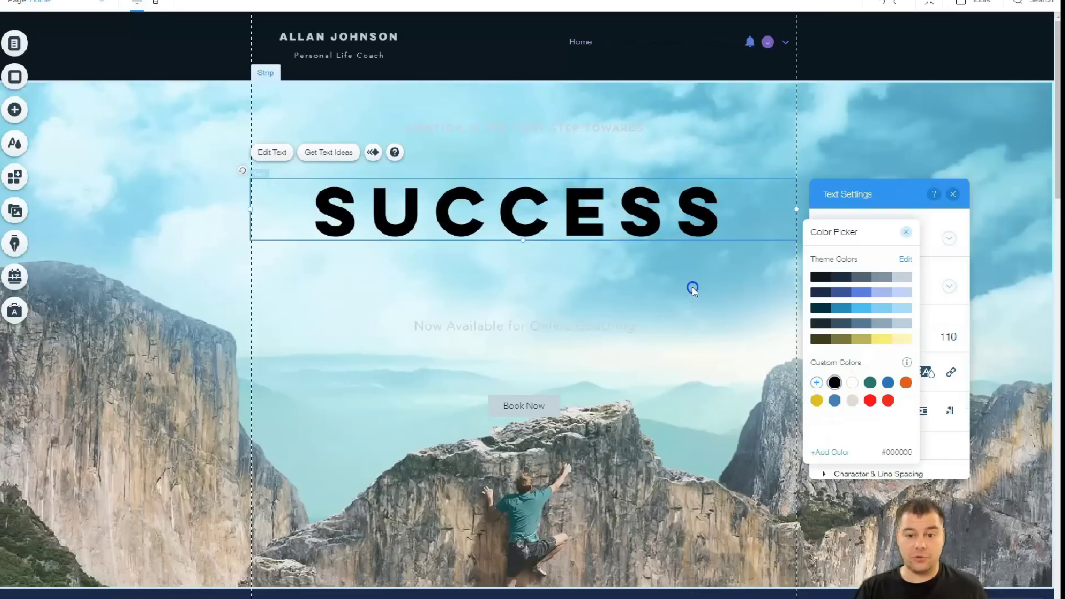
pyautogui.click(418, 358)
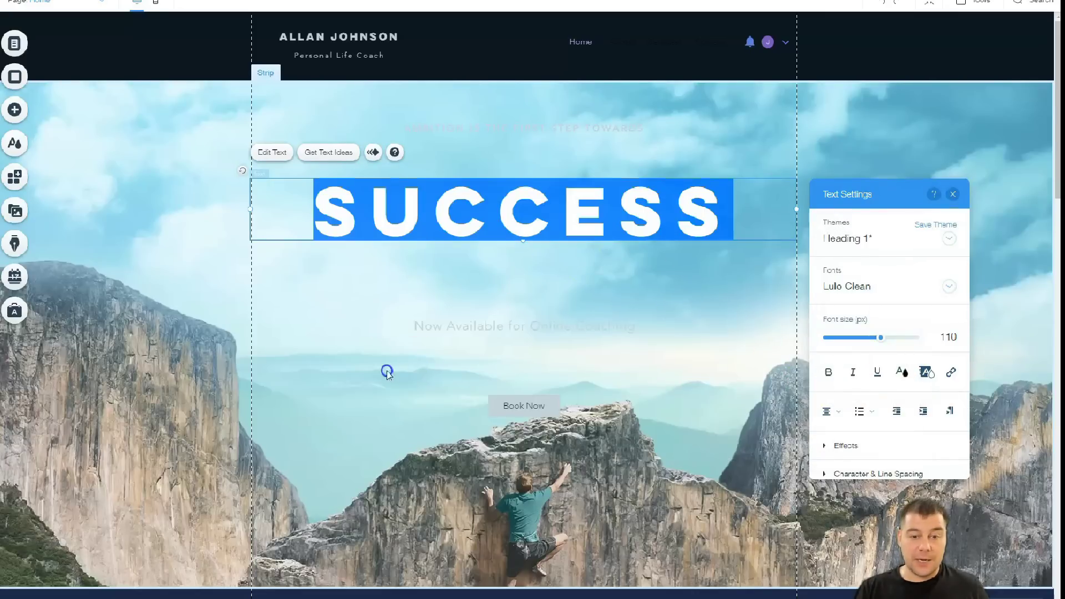